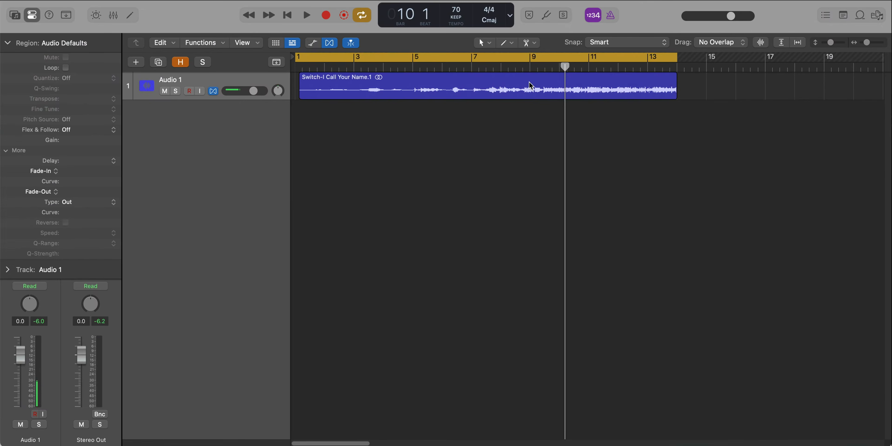
- Play back the Switch-I Call Your Name.1 region and listen to several spots between bars 1 and 8
double_click(530, 85)
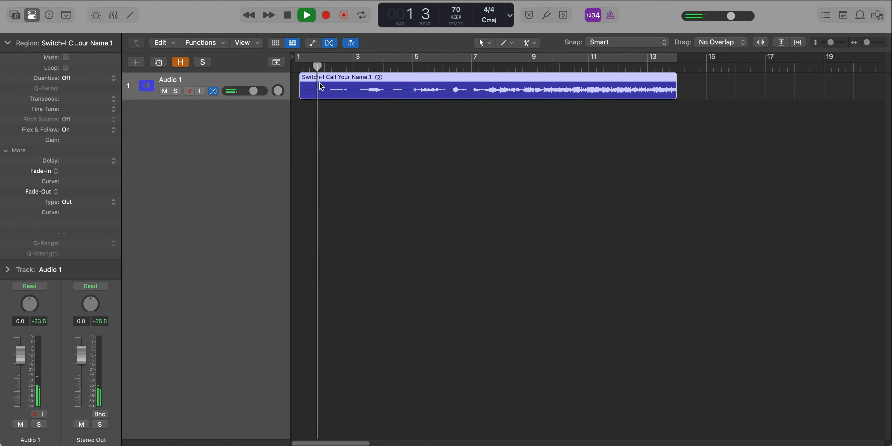
scroll(319, 84, "up", 2)
scroll(320, 84, "up", 1)
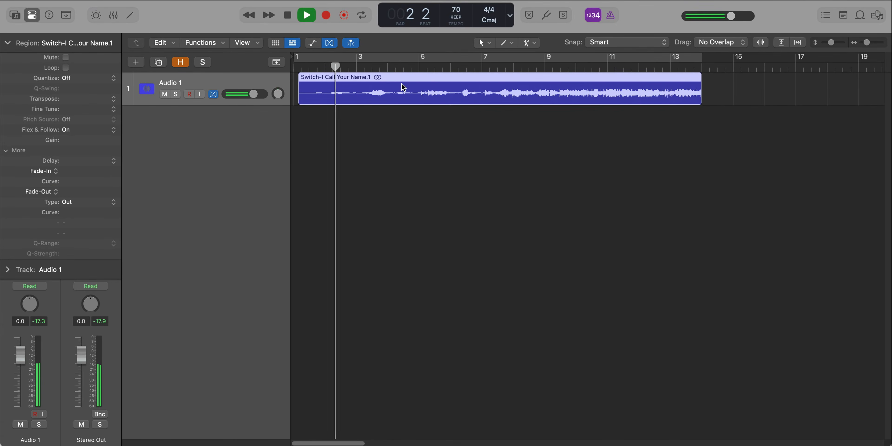
left_click(411, 67)
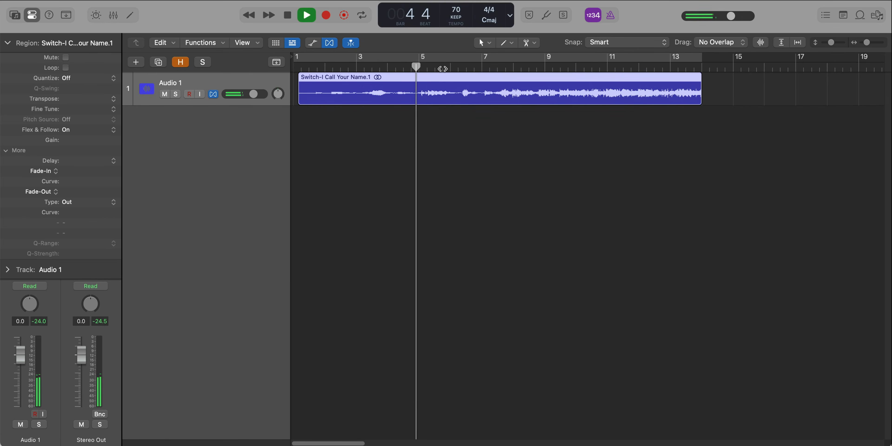
left_click(442, 68)
left_click(504, 66)
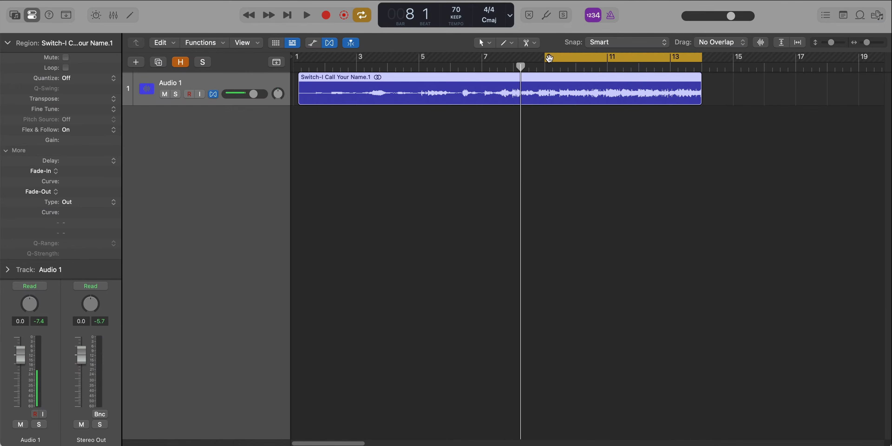
- Move the start of the cycle range to bar 10, keeping its end at bar 14, and play the loop
left_click_drag(547, 59, 576, 58)
key("space")
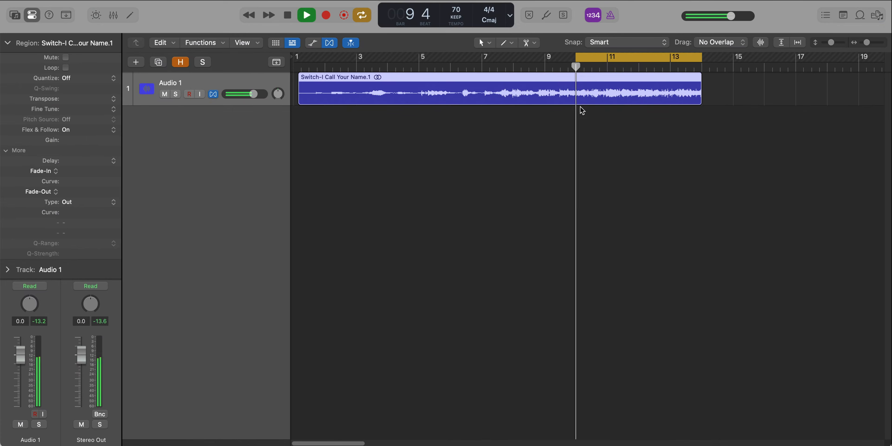
key("super+Right")
key("super+Right")
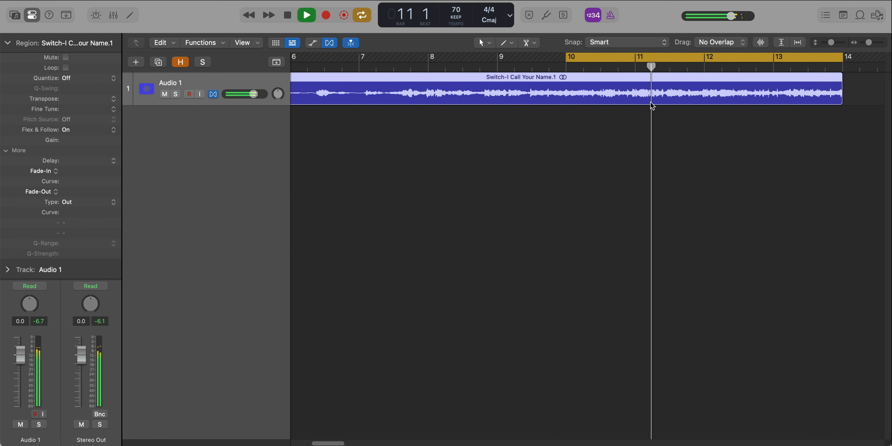
scroll(650, 100, "down", 1)
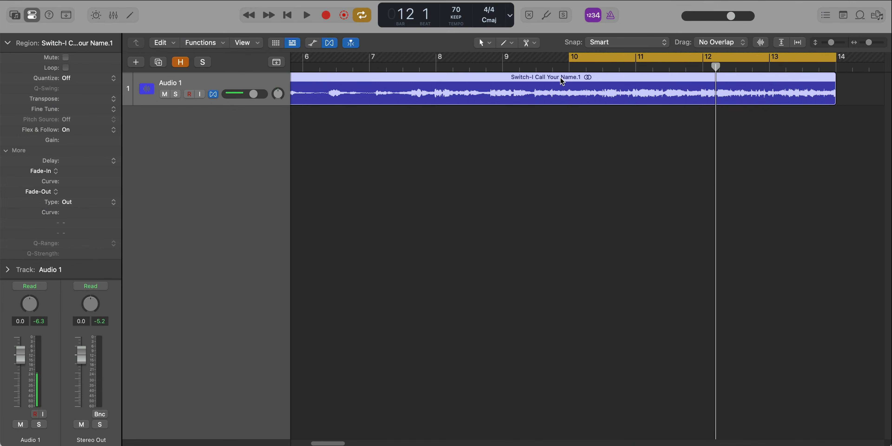
- Split the audio region at the start of the cycle range, bar 10, and play back the second part
key("super+t")
key("space")
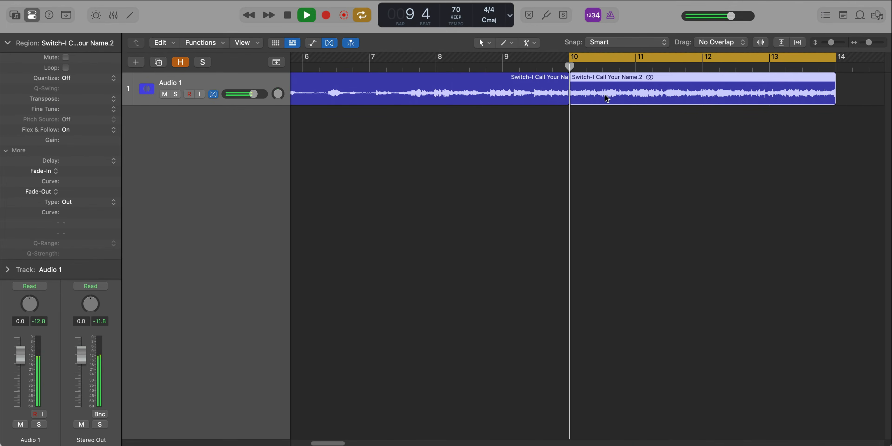
left_click(648, 112)
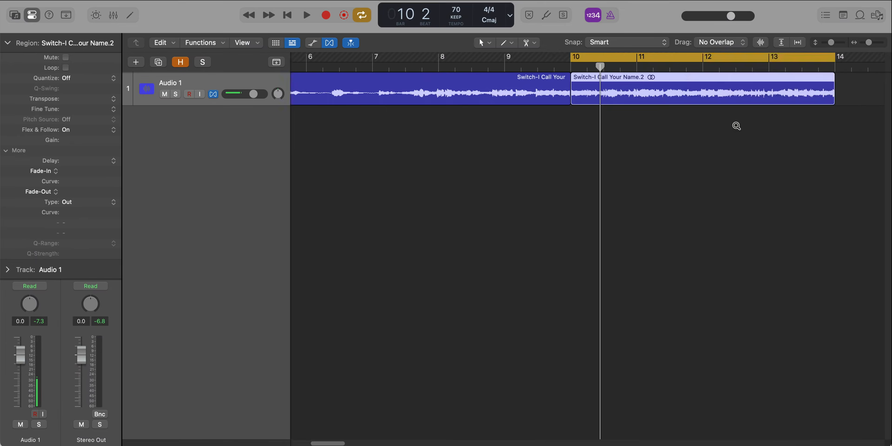
- Run Stem Splitter on the region between bars 10 and 14 for Drums, Bass and Other, leaving out Vocals
left_click(735, 123, "ctrl+alt")
left_click(589, 92)
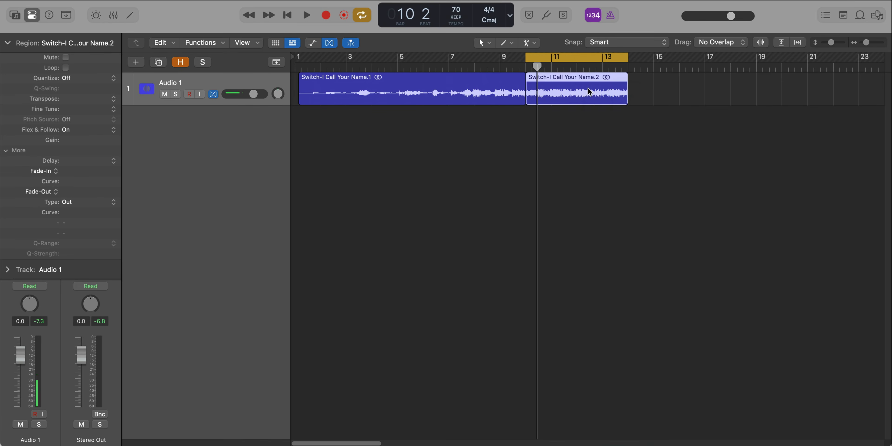
right_click(587, 87)
mouse_move(653, 276)
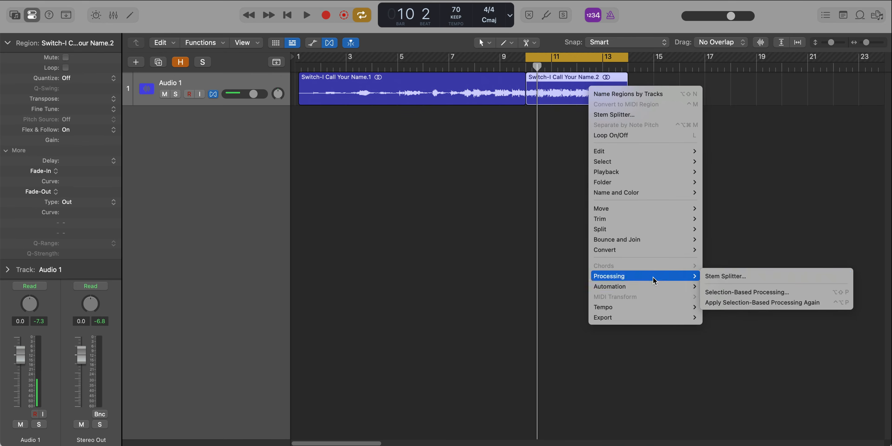
left_click(721, 276)
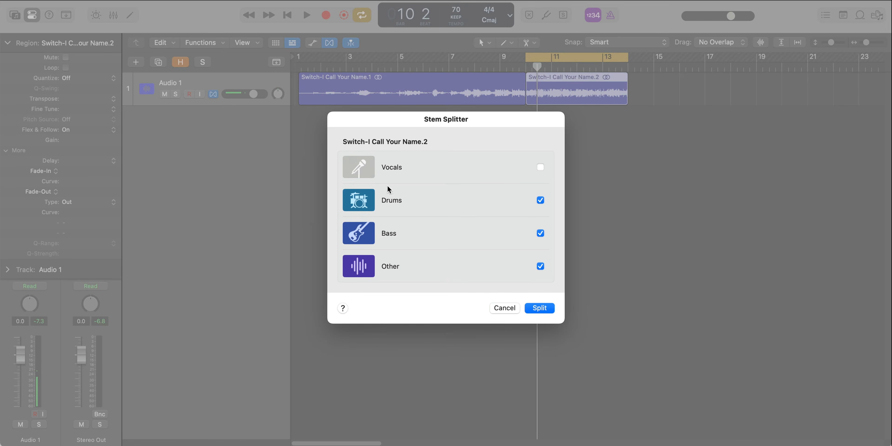
left_click(543, 308)
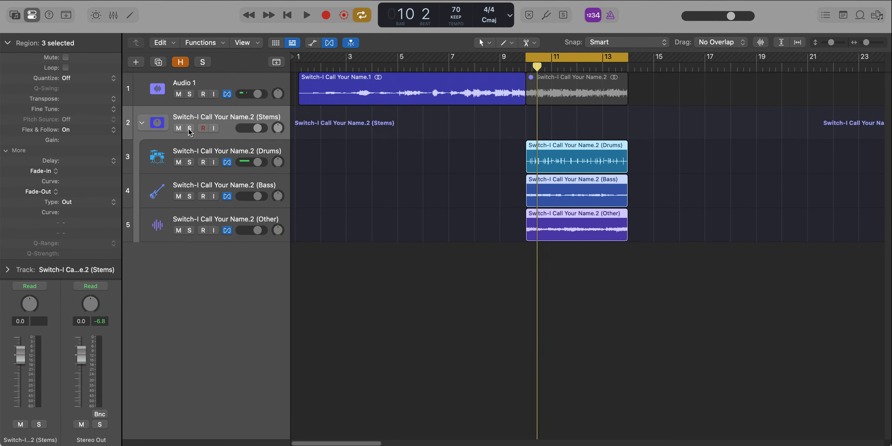
- Solo the Stems stack track and listen to the looped section without vocals
left_click(189, 128)
key("space")
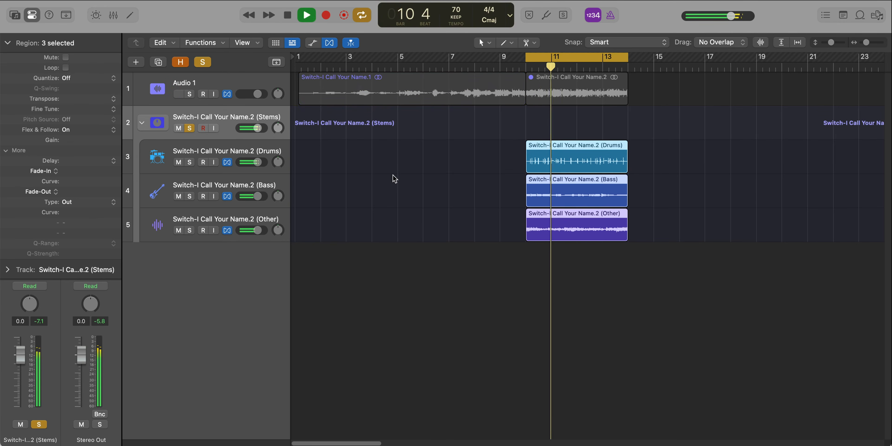
scroll(498, 185, "up", 5)
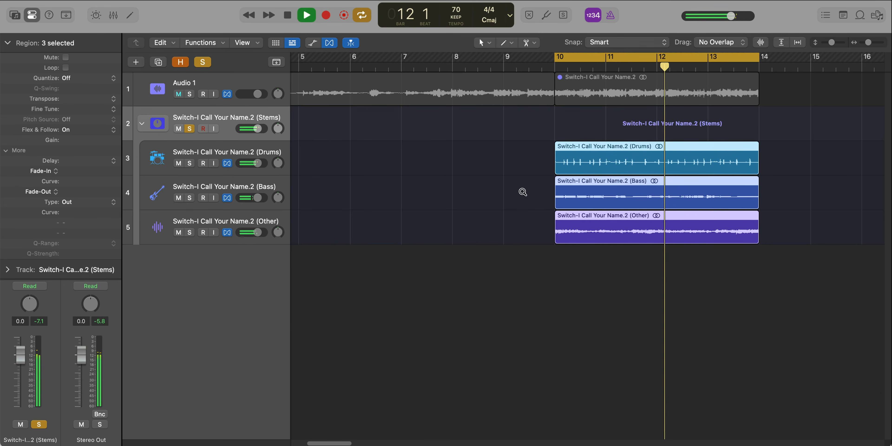
scroll(546, 191, "down", 1)
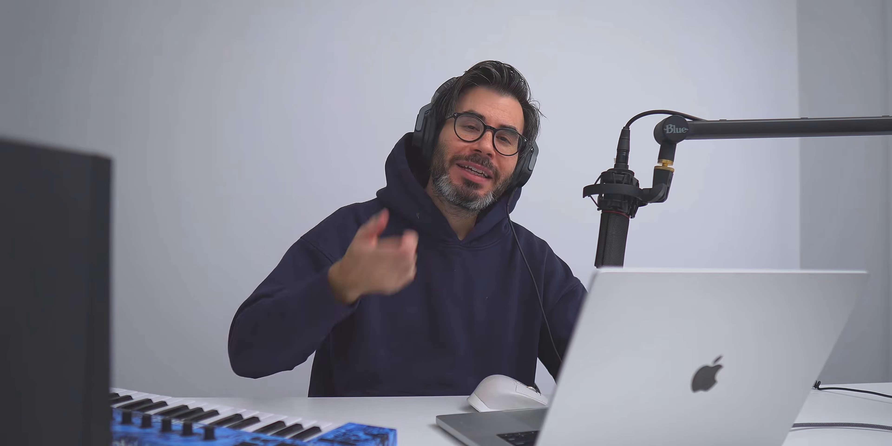
- Bounce the Drums, Bass and Other stem regions in place as one file on a new track, muting the sources
left_click_drag(680, 347, 601, 148)
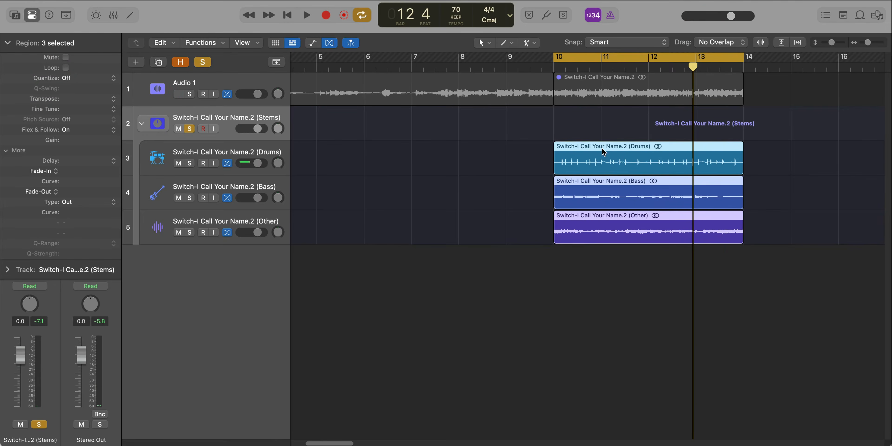
key("ctrl+b")
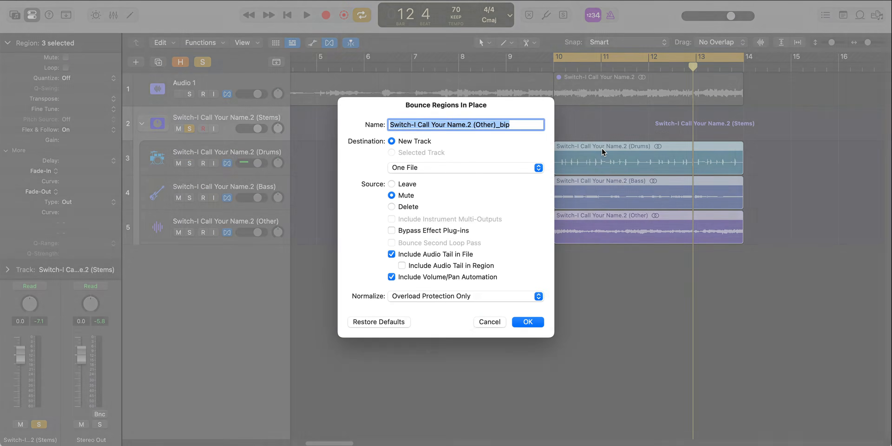
left_click(533, 322)
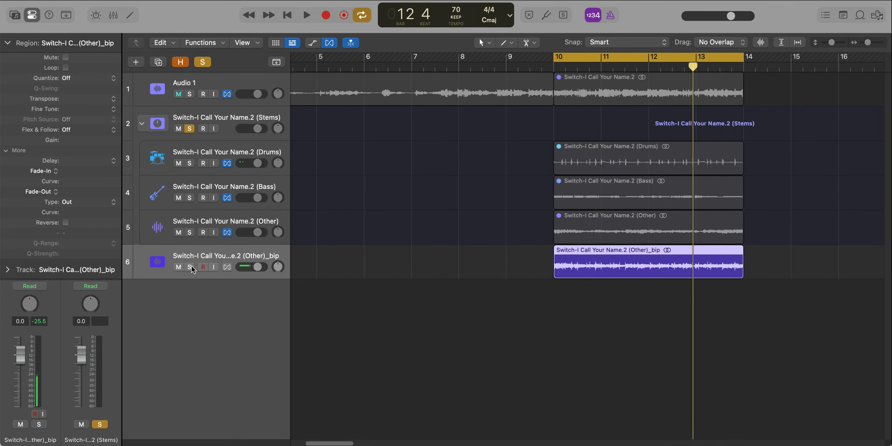
- Solo the bounced track and listen to its looped region
left_click(191, 267, "alt")
key("space")
scroll(374, 294, "down", 2)
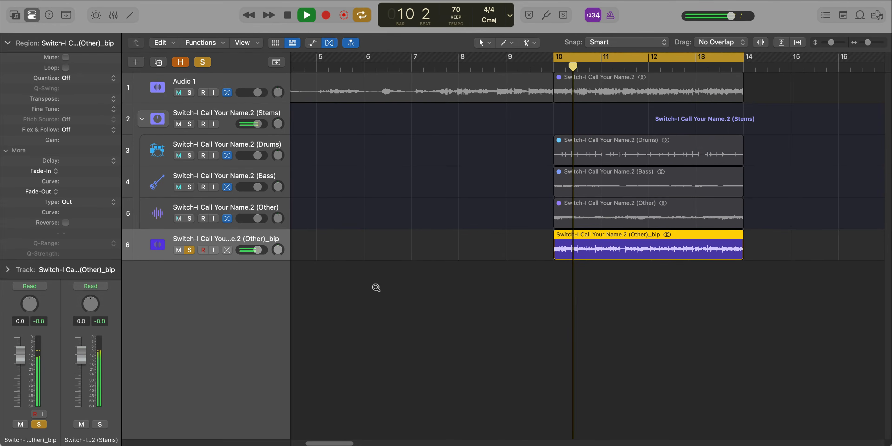
scroll(376, 287, "down", 2)
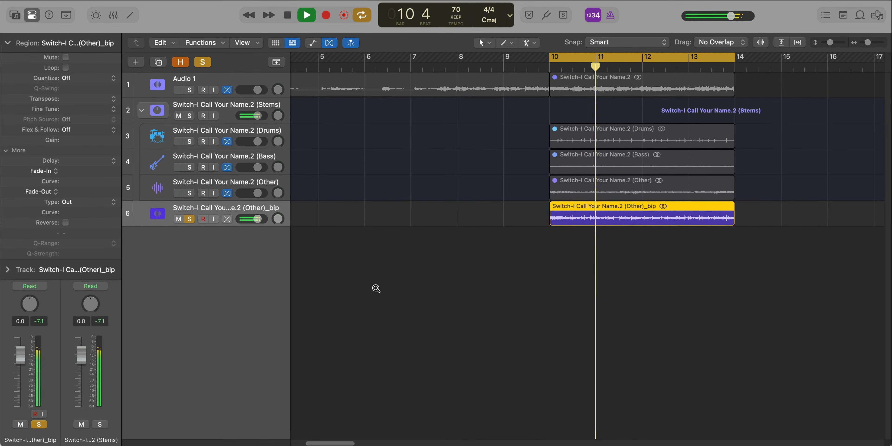
scroll(377, 287, "down", 1)
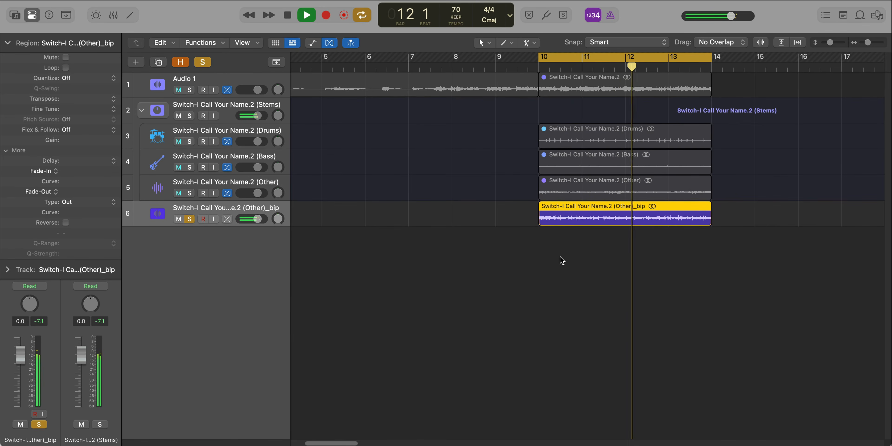
key("space")
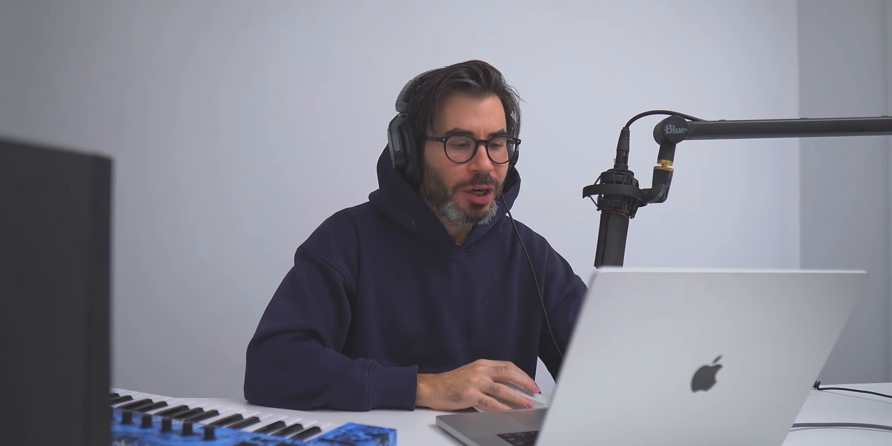
- Create a new Quick Sampler (Optimized) track from the bounced region
left_click_drag(566, 215, 207, 243)
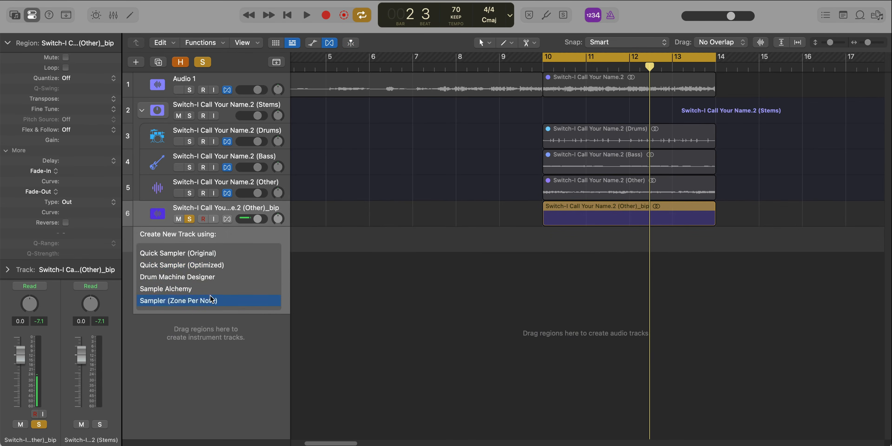
left_click(212, 266)
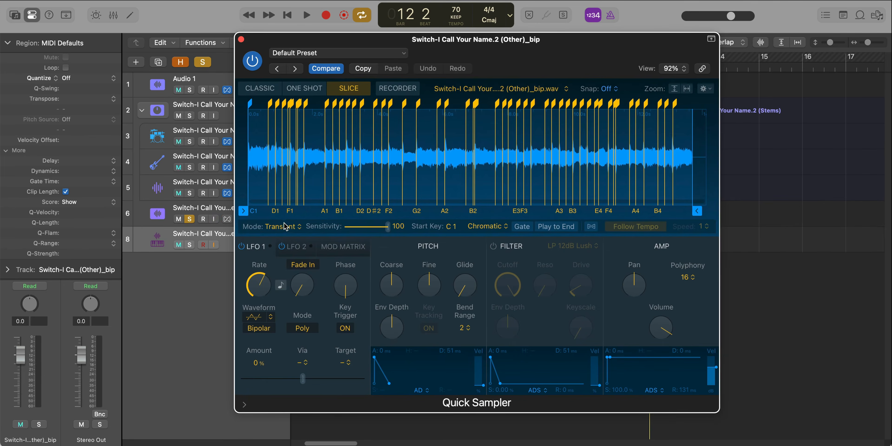
- Slice the sample by Beat Divisions with a division of 2, and map the slices to the white keys
left_click(286, 227)
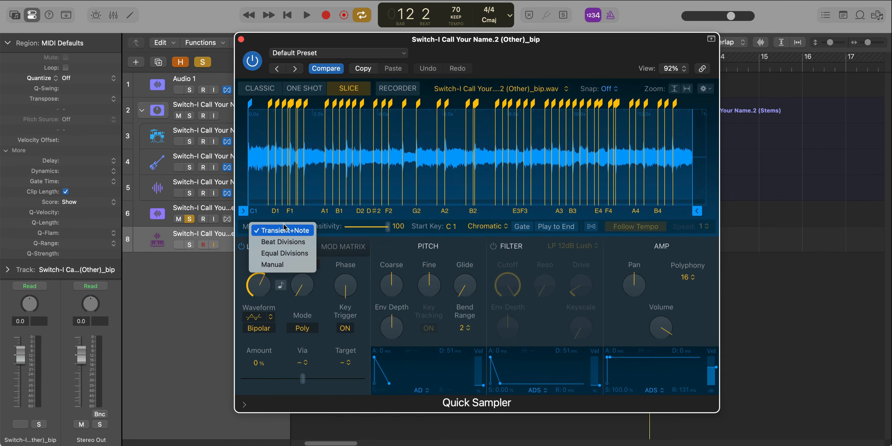
left_click(300, 242)
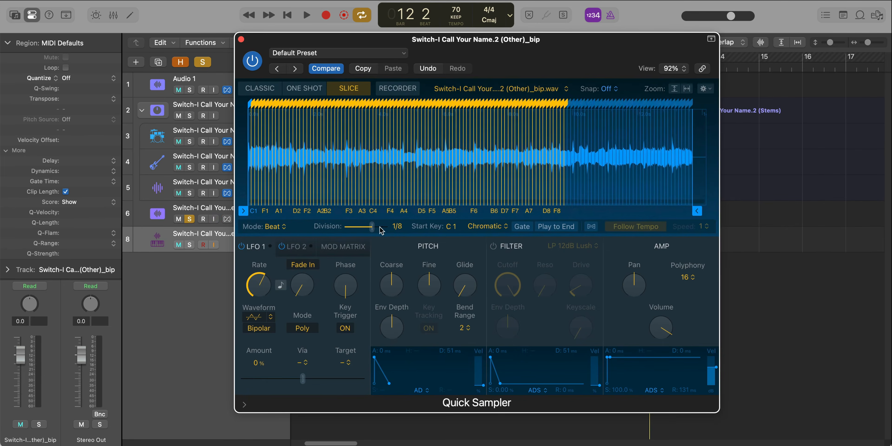
left_click_drag(372, 226, 350, 230)
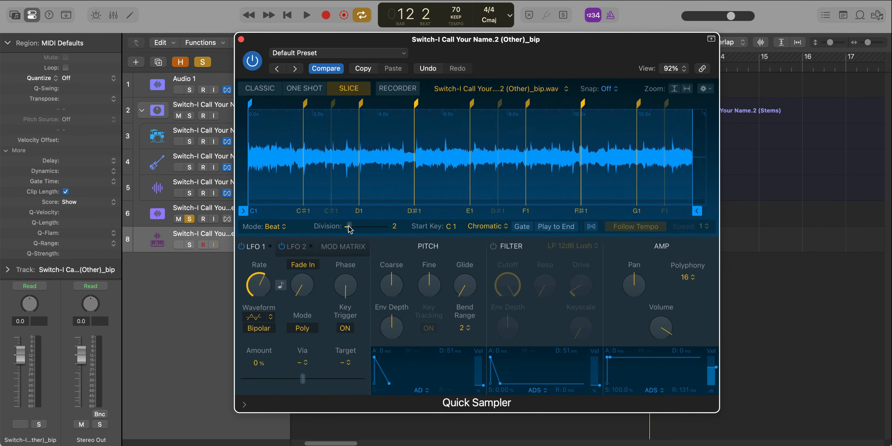
left_click(502, 229)
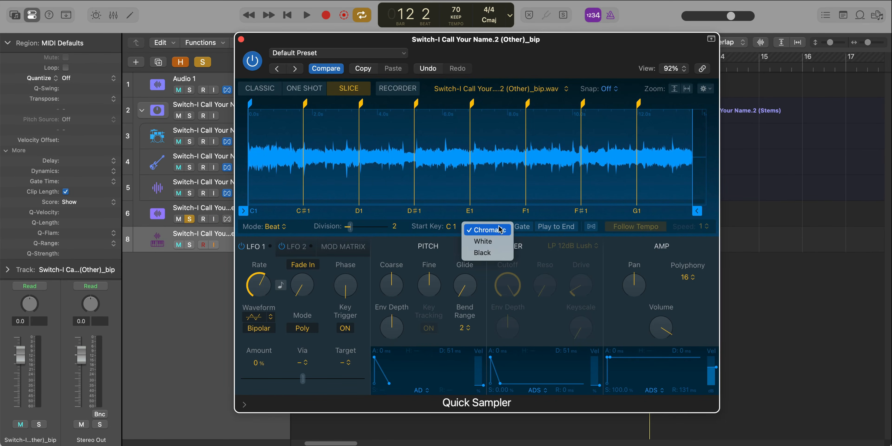
left_click(486, 242)
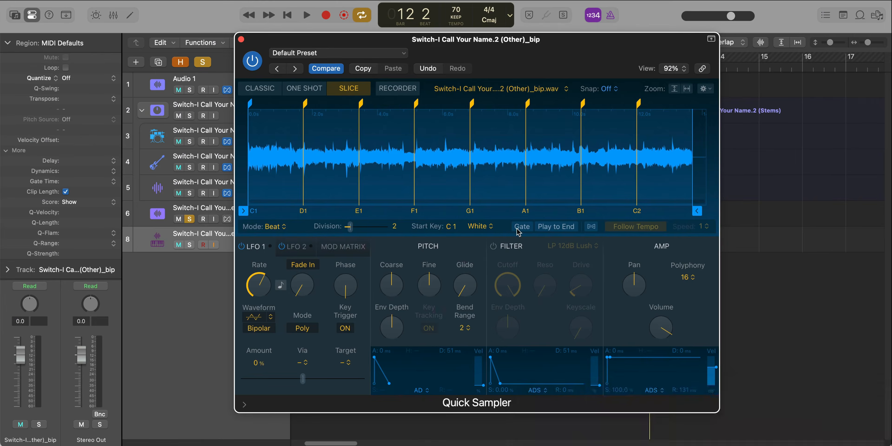
- Open the Musical Typing keyboard and audition the C1 and F1 slices of the sample
key("super+k")
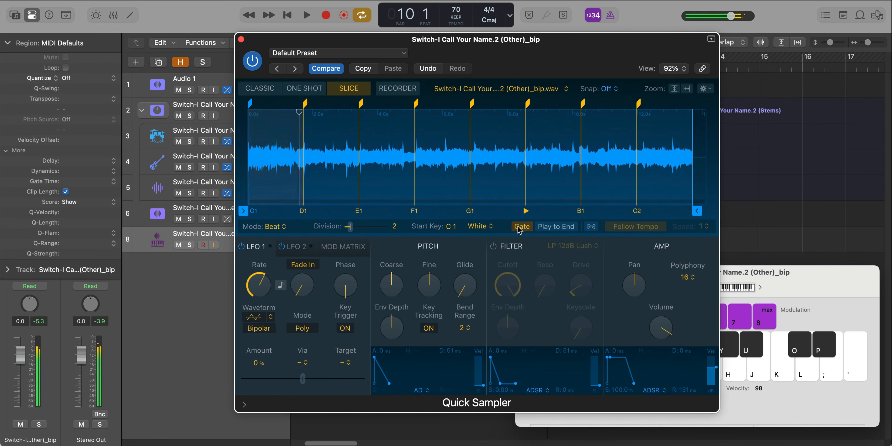
key("a")
key("a")
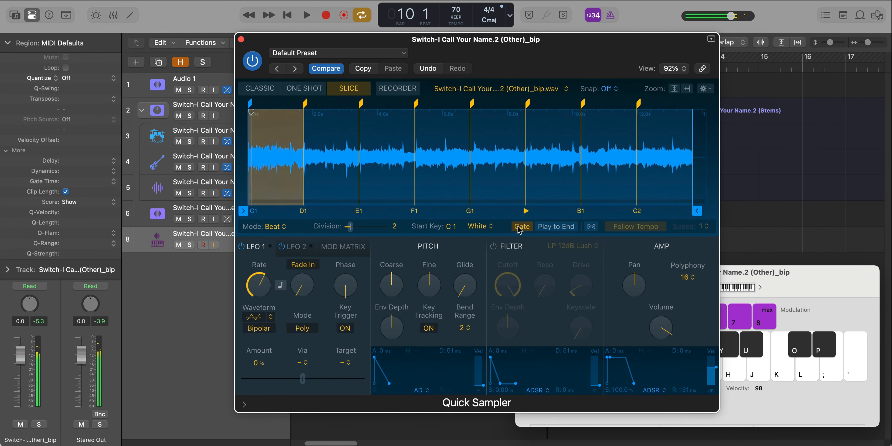
key("f")
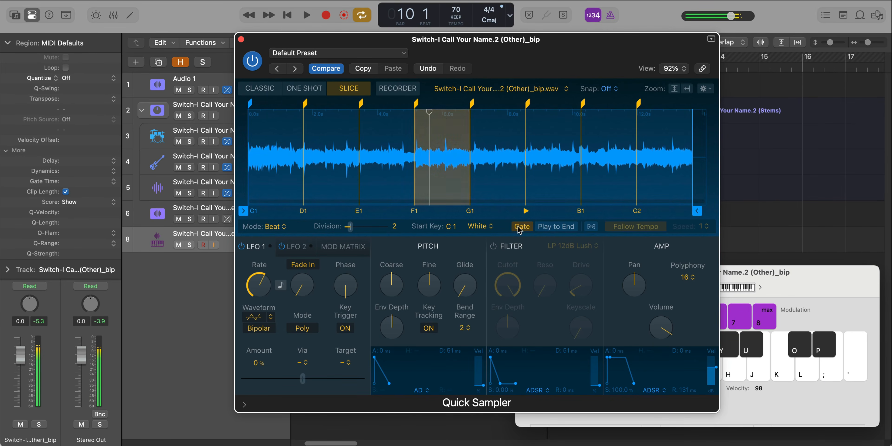
key("a")
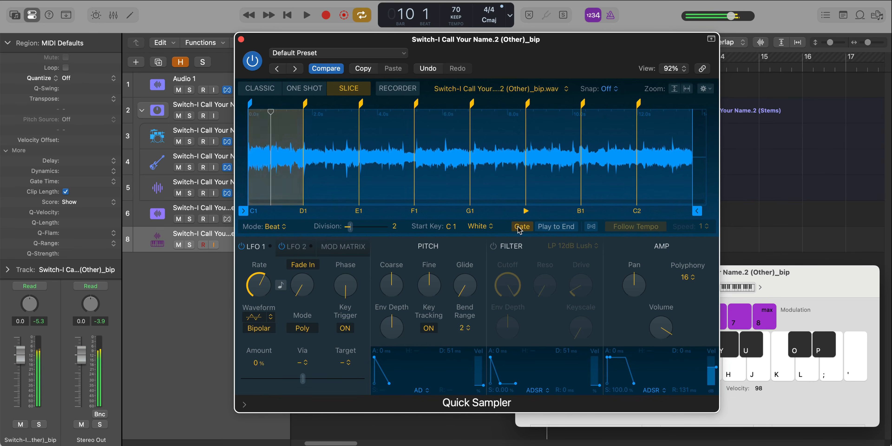
- Set the slice snapping to Zero-X and move the F1 slice marker onto the transient at 5.18 s
left_click(416, 104)
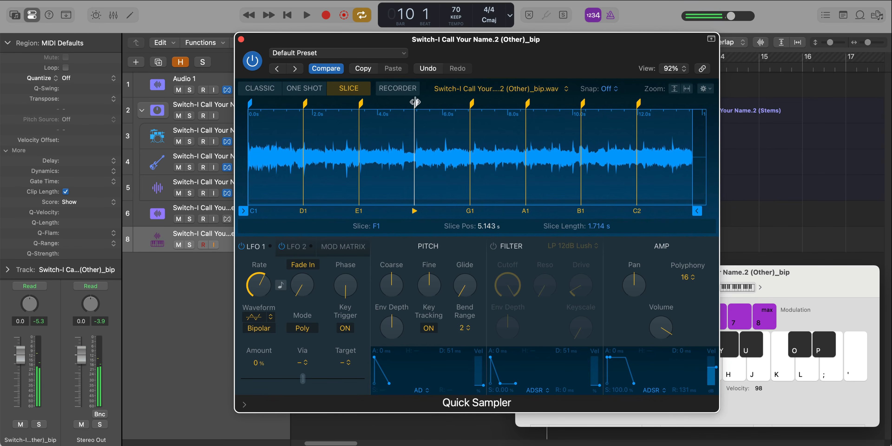
left_click(615, 88)
left_click(624, 101)
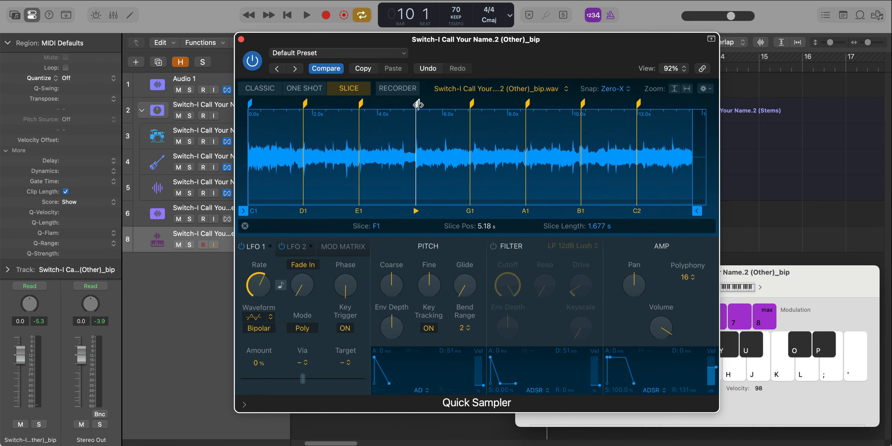
- Audition the adjusted F1 slice alternately with the C1 slice
key("f")
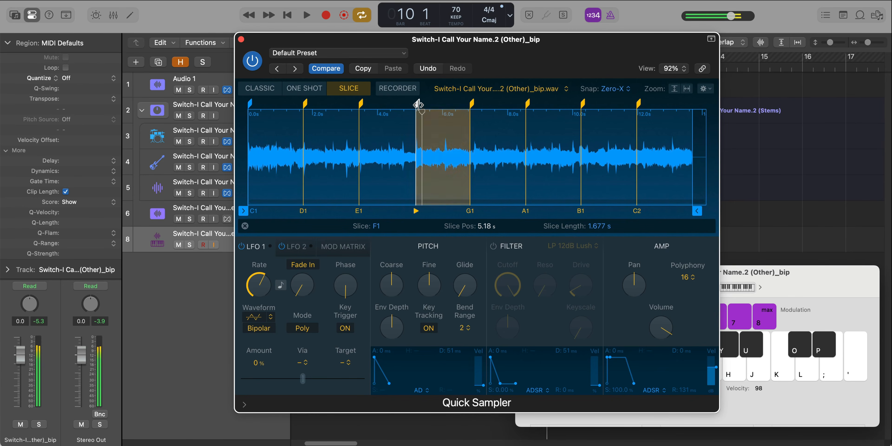
key("f")
key("a")
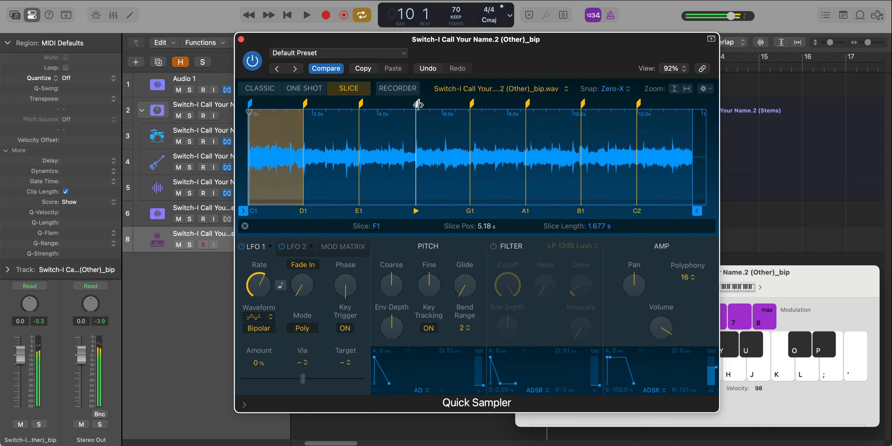
key("a")
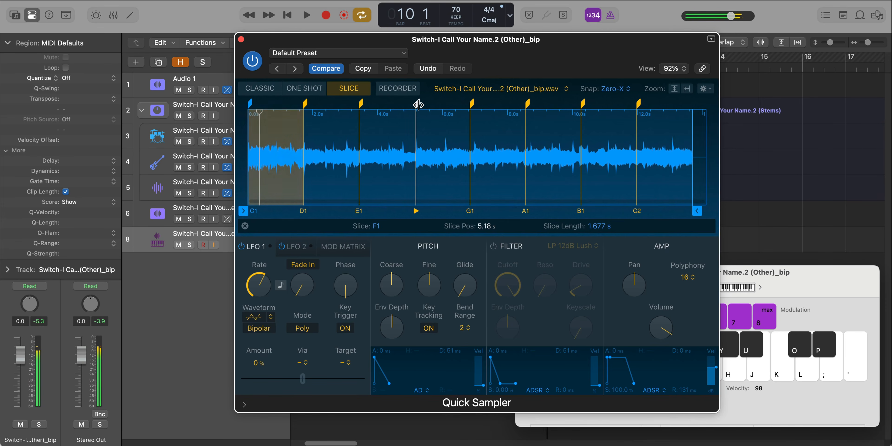
key("a")
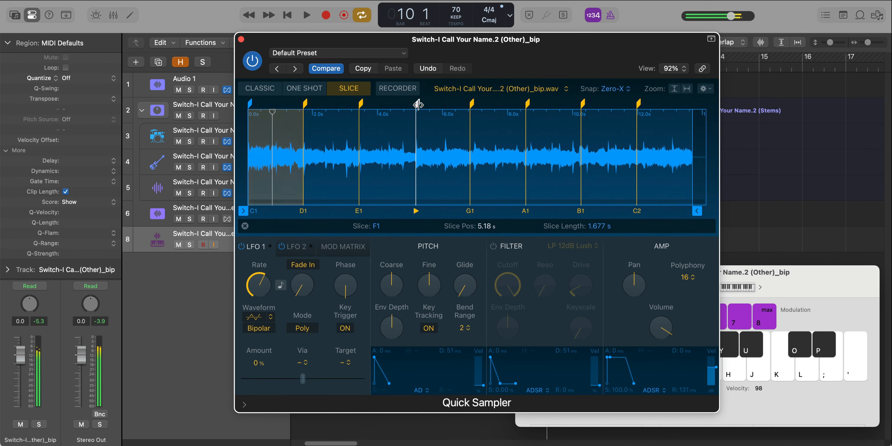
key("f")
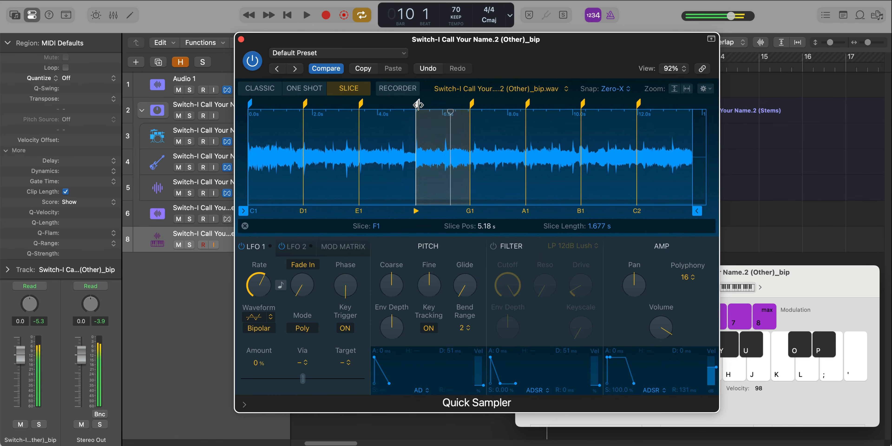
- Record a pattern of C1 and F1 slices on the sampler track from bar 10, and close the Musical Typing keyboard
key("a")
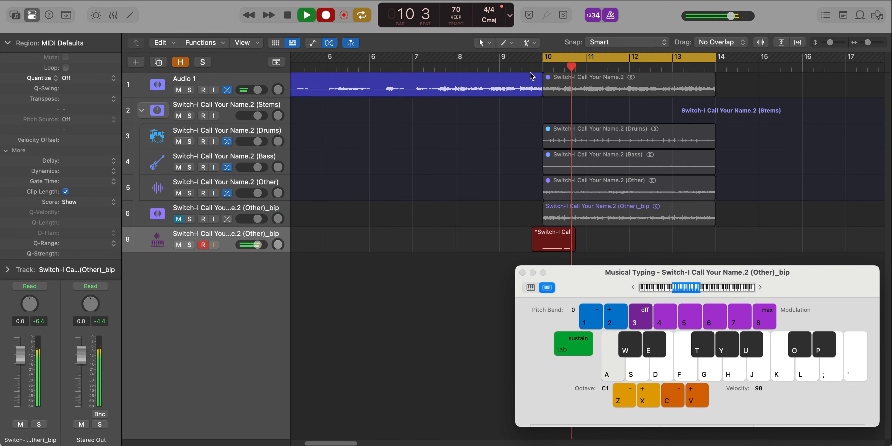
key("s")
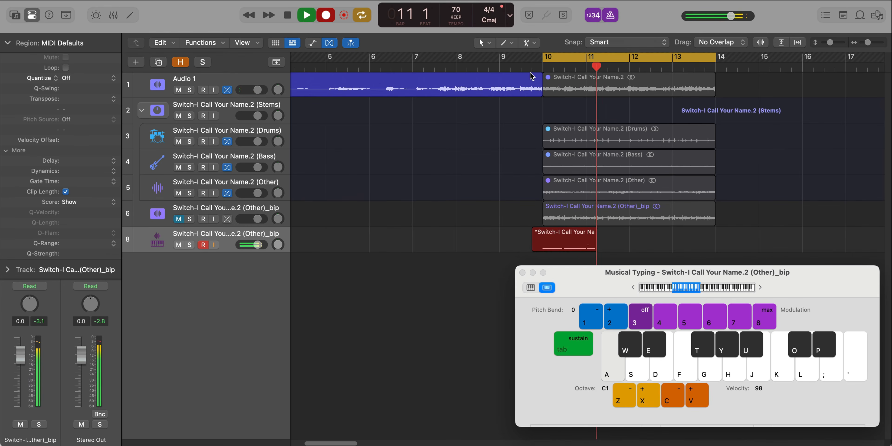
key("f")
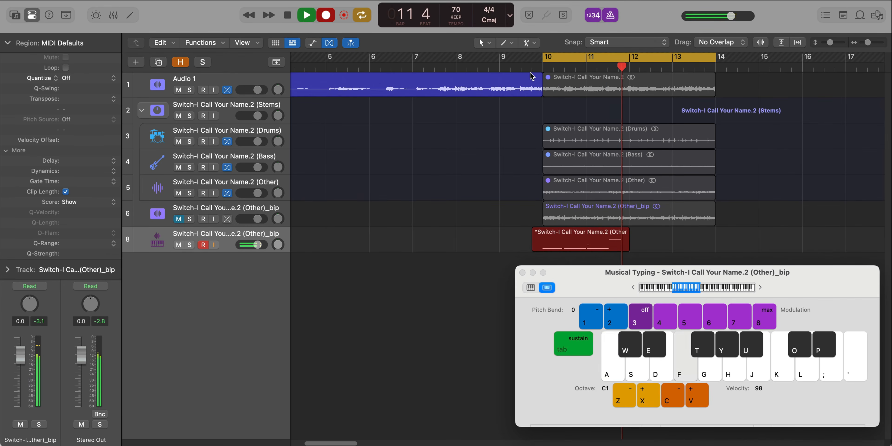
key("a")
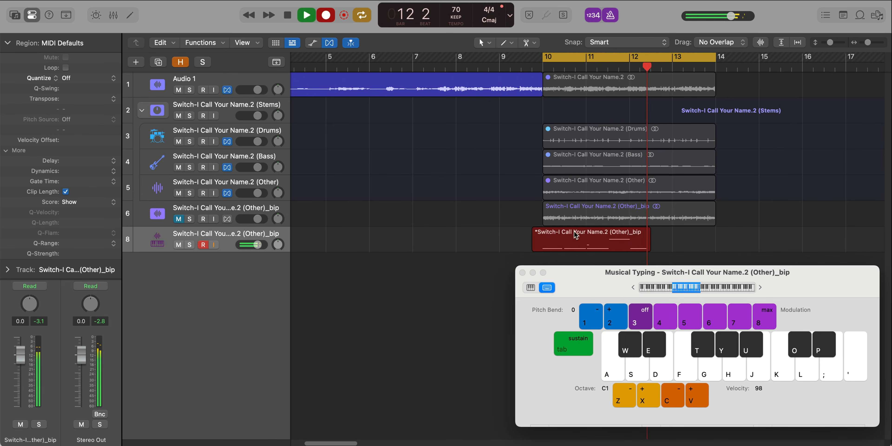
key("space")
left_click(523, 272)
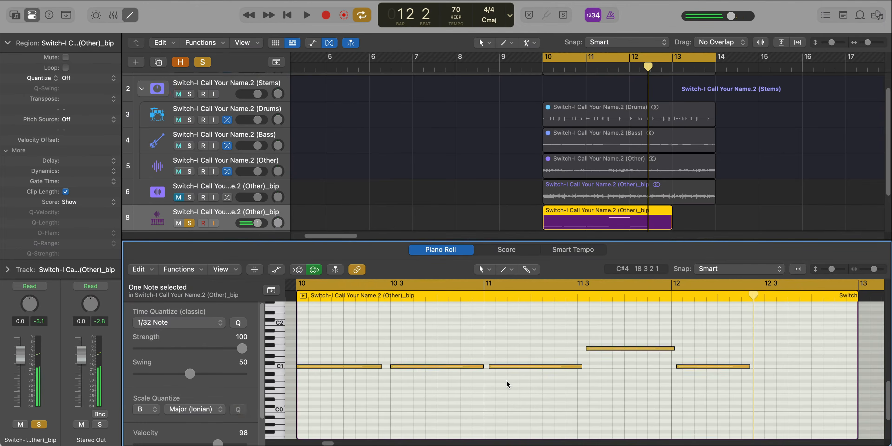
- Quantize all the recorded notes to 1/32 Note in the Piano Roll and delete the extra note after bar 12
key("super+a")
key("q")
left_click(506, 374)
left_click_drag(505, 366, 499, 366)
left_click(551, 359)
left_click_drag(601, 349, 591, 350)
left_click_drag(689, 357, 693, 368)
key("BackSpace")
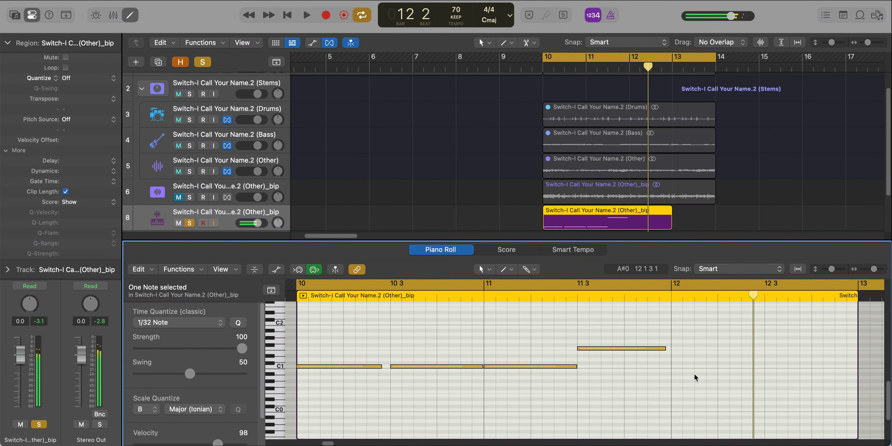
- Adjust the note ends to leave small even gaps between the C1 notes and extend the F1 note to bar 12
key("super+a")
left_click(498, 380)
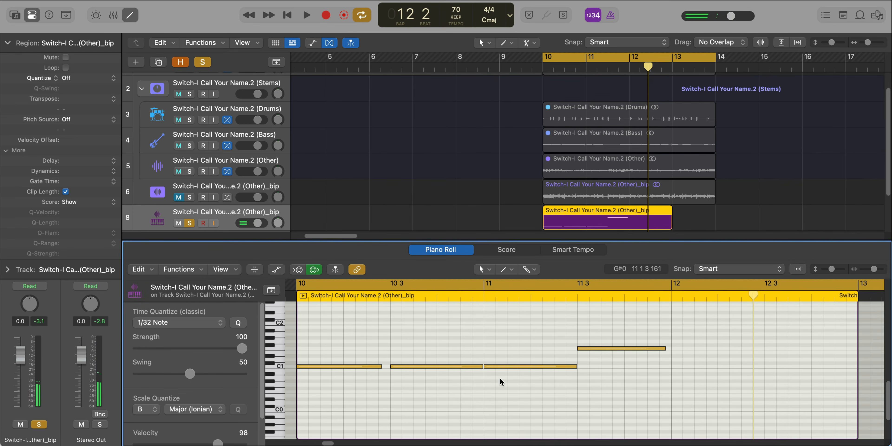
left_click_drag(381, 365, 384, 367)
left_click(433, 367)
left_click_drag(480, 366, 479, 366)
left_click_drag(576, 366, 572, 369)
left_click_drag(664, 348, 670, 349)
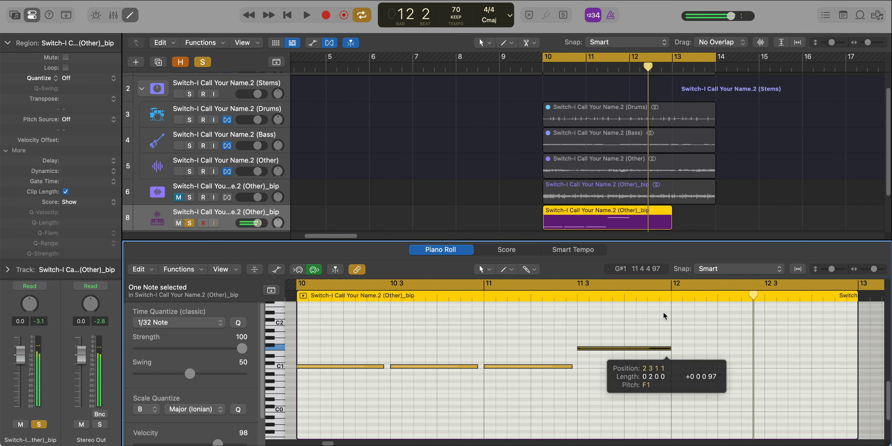
- Shorten the MIDI region to two bars ending at bar 12, repeat it once, and play the result
left_click_drag(671, 225, 629, 223)
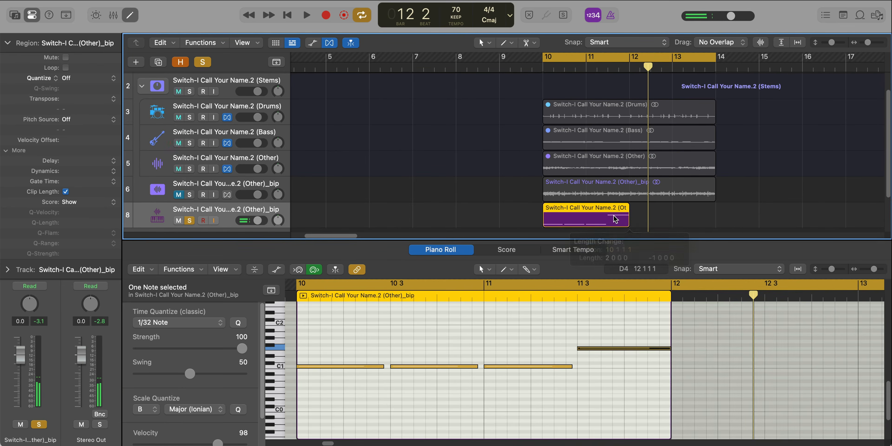
key("super+r")
key("space")
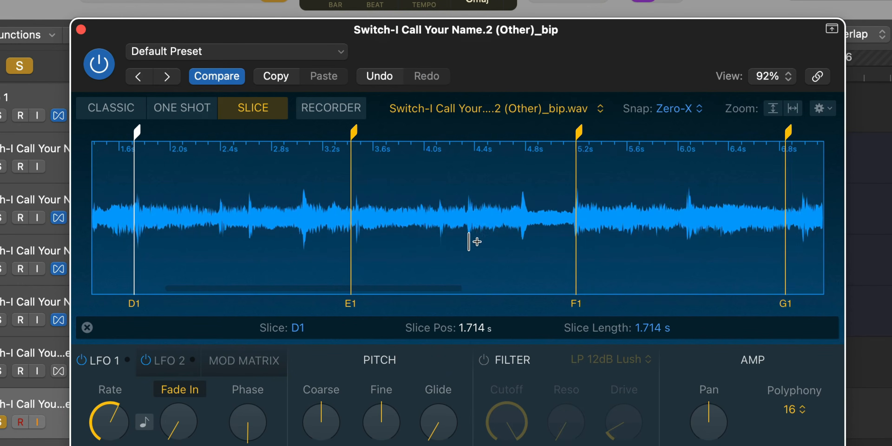
- Align the D1 slice marker to 1.726 s and the G1 marker to 6.99 s, and close the sampler
scroll(403, 222, "left", 3)
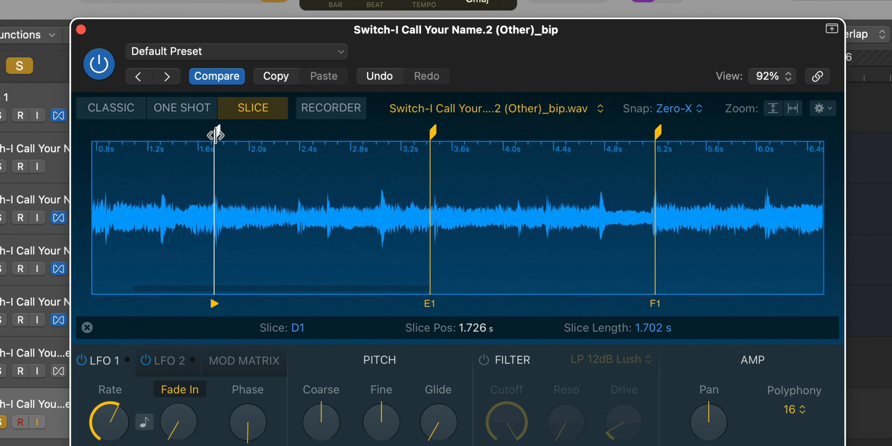
key("space")
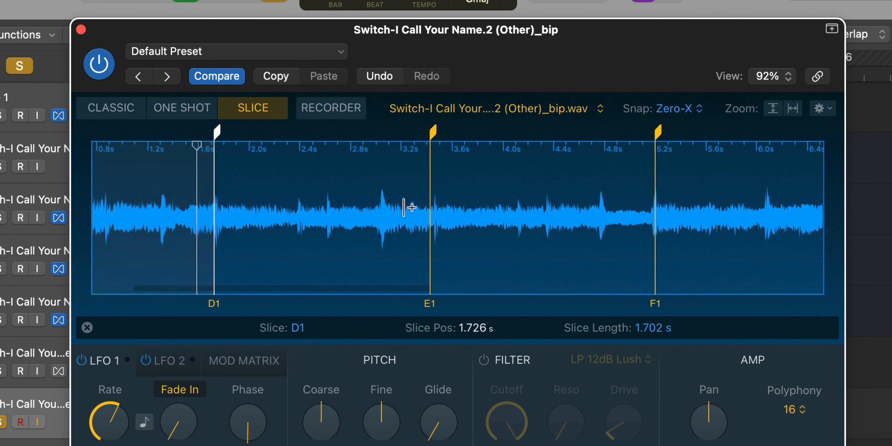
scroll(606, 227, "right", 5)
scroll(601, 214, "right", 2)
left_click(542, 220, "alt")
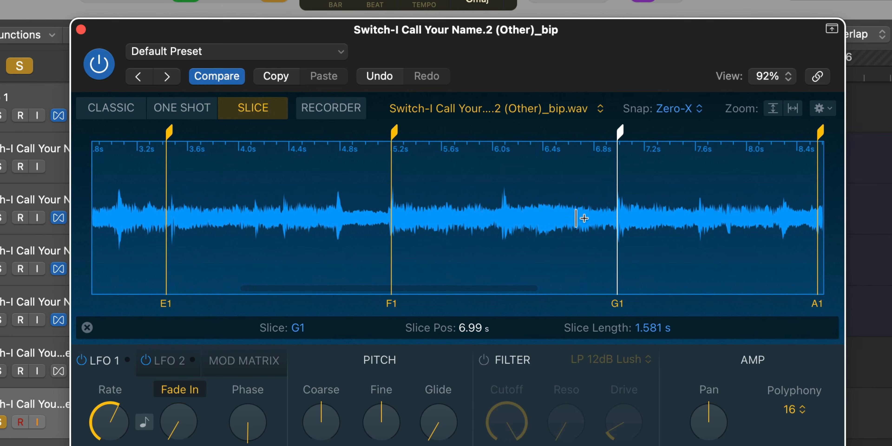
left_click(521, 244, "alt")
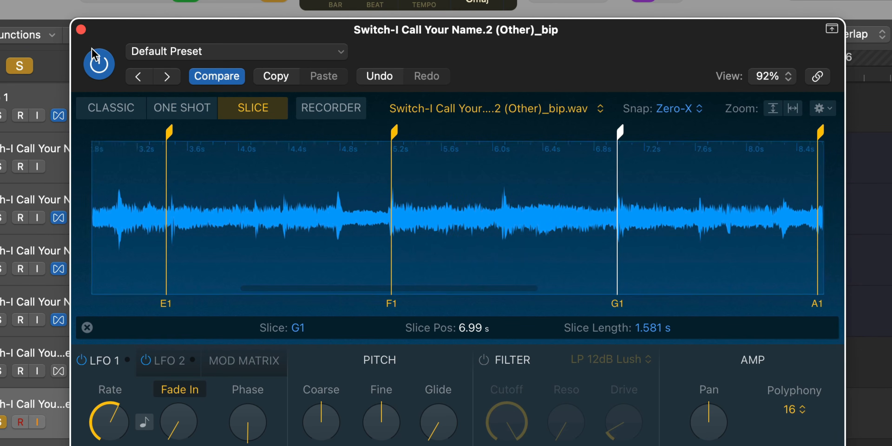
left_click(81, 29)
key("space")
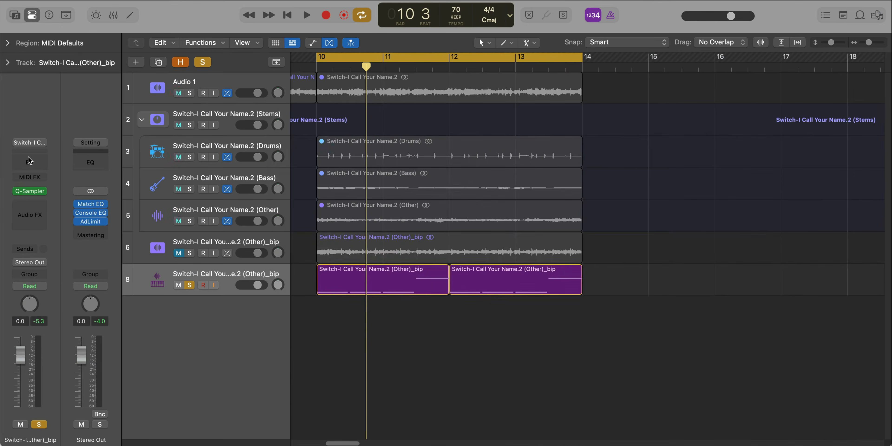
- Add a Channel EQ to the sampler track and set its 24 dB/Oct low cut to about 312 Hz during playback
left_click(29, 161)
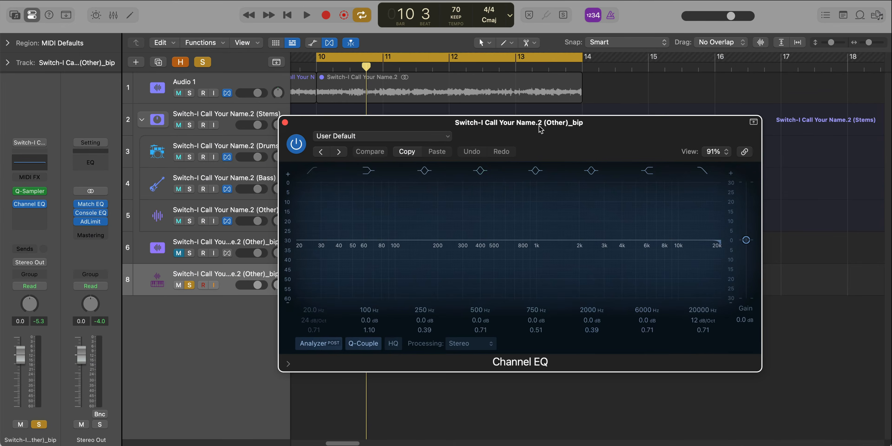
left_click_drag(539, 126, 512, 102)
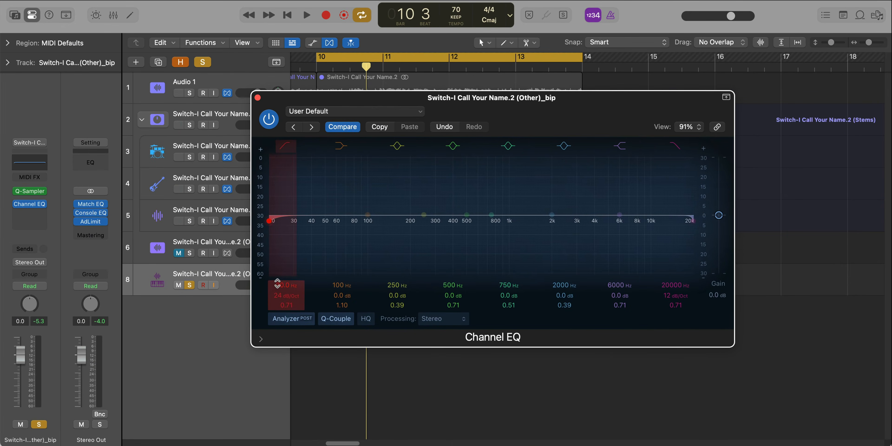
key("space")
left_click_drag(289, 221, 400, 221)
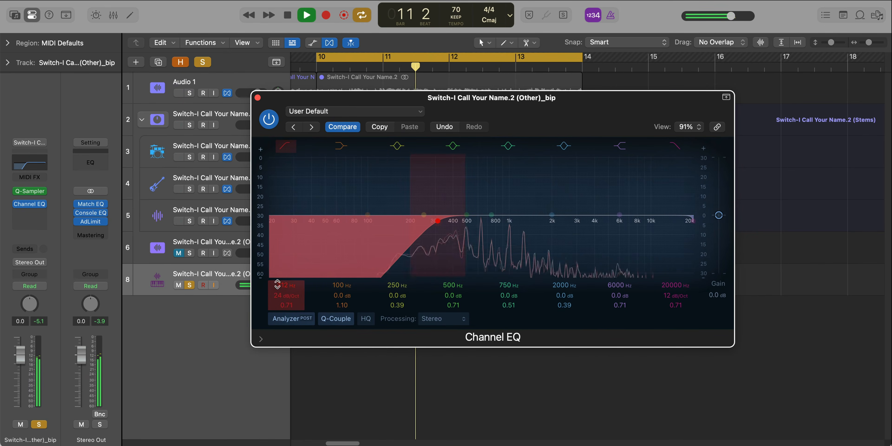
key("space")
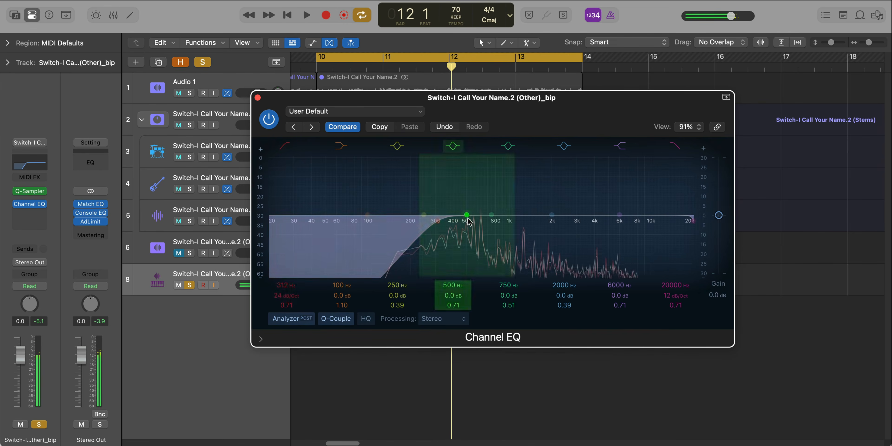
- Turn off the 250 Hz band and boost the low shelf by about 5.4 dB at 356 Hz
left_click_drag(434, 214, 433, 212)
left_click(397, 146)
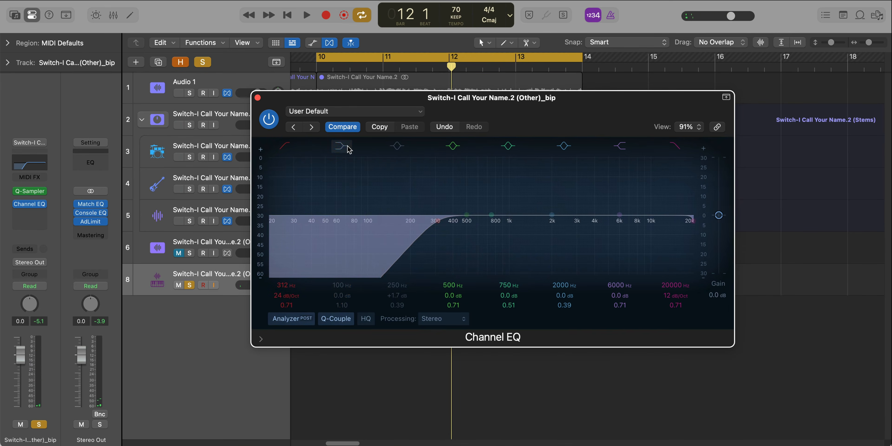
left_click_drag(368, 214, 460, 209)
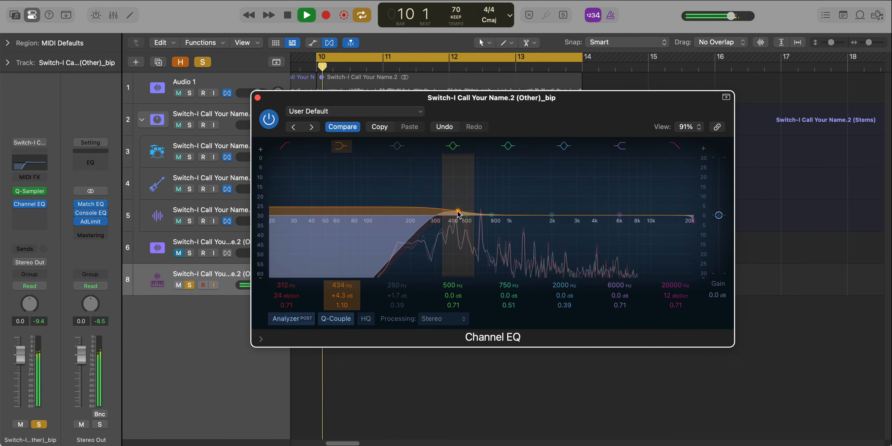
mouse_move(446, 209)
left_mouse_down()
mouse_move(447, 196)
mouse_move(446, 208)
left_mouse_up()
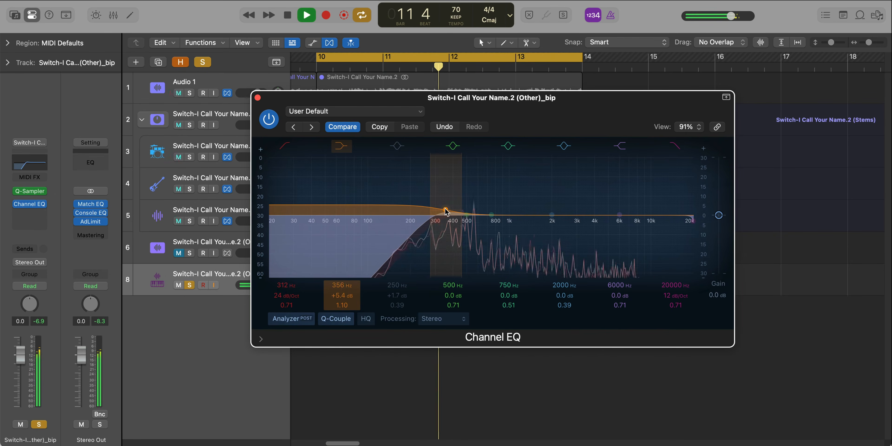
- Boost the high shelf by about 2.9 dB at 5900 Hz, listen to the loop, and close the EQ
left_click_drag(619, 214, 617, 209)
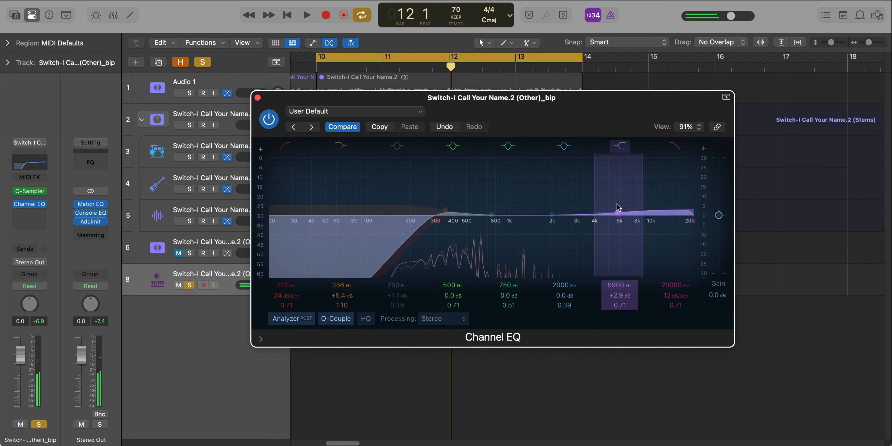
key("space")
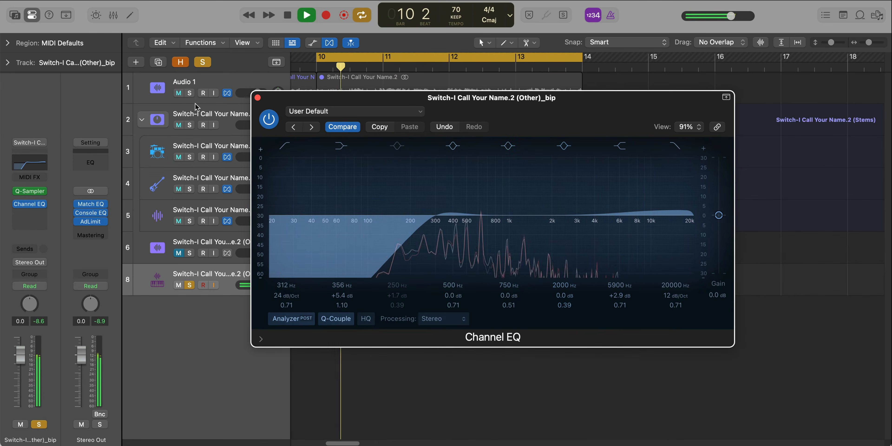
left_click(257, 98)
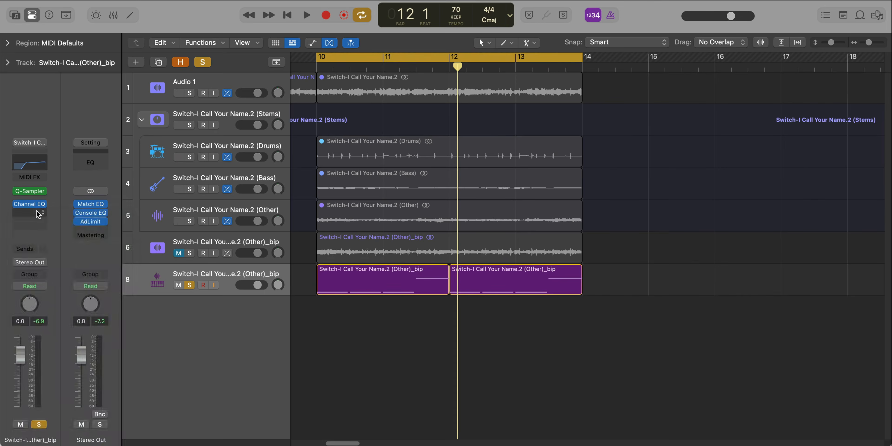
- Insert a Chorus effect after the Channel EQ on the sampler track and move its window aside
left_click(38, 214)
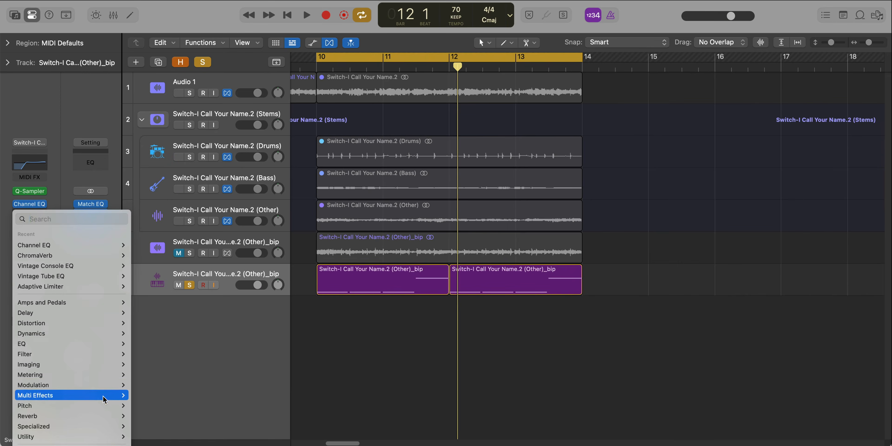
mouse_move(114, 385)
left_click(216, 384)
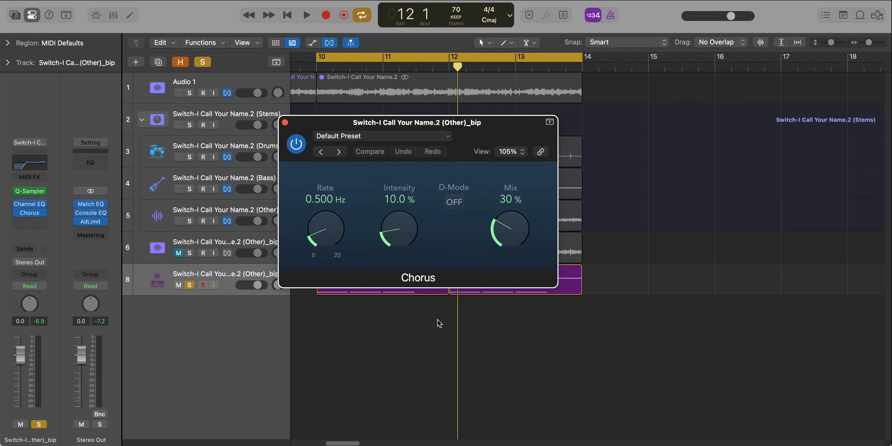
left_click_drag(475, 140, 520, 145)
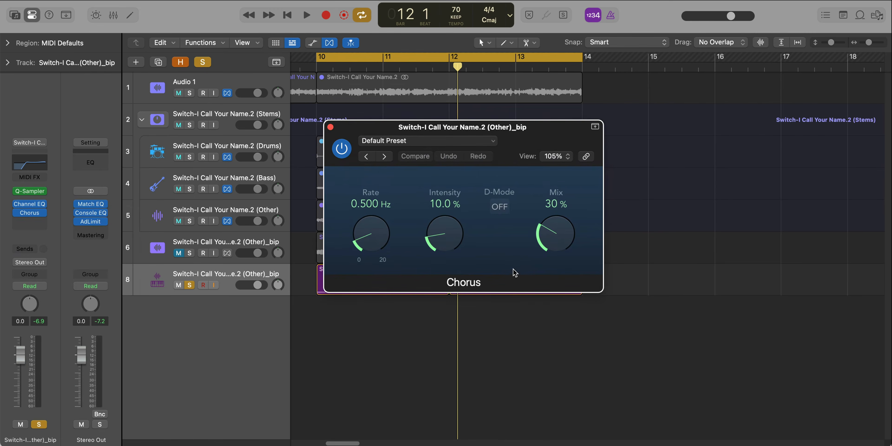
- Set the Chorus mix to 15 % while the loop plays, and close the Chorus window
key("space")
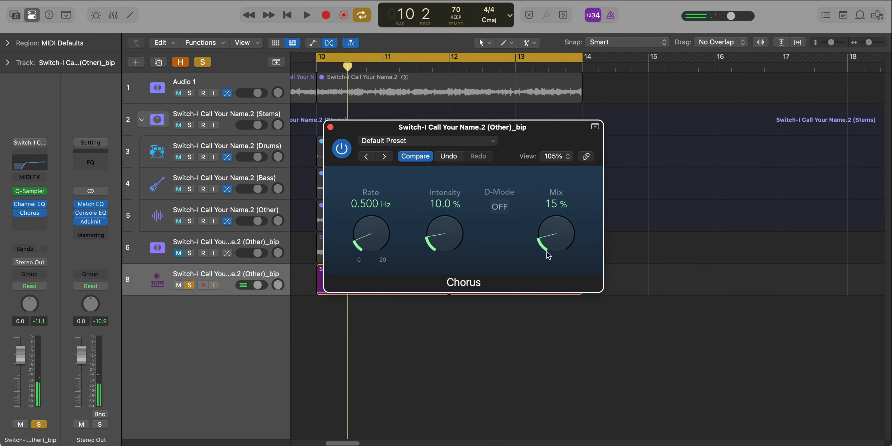
key("space")
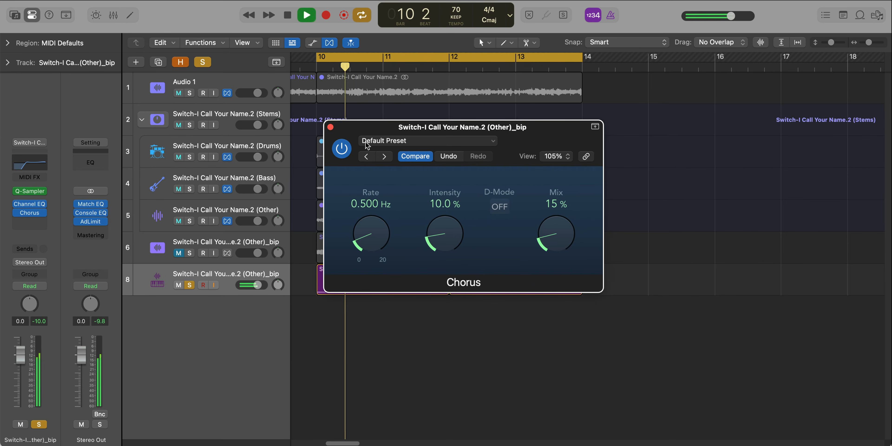
left_click(331, 127)
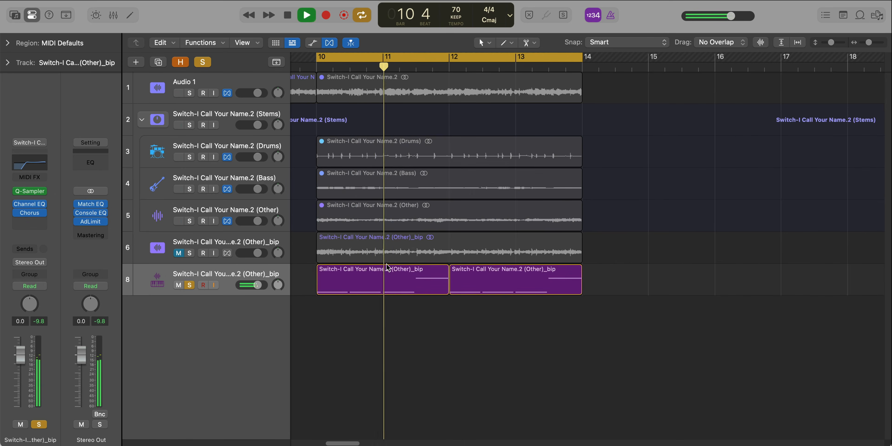
- Lower the low cut of the sampler track's Channel EQ to 290 Hz during playback and close the EQ
left_click(30, 204)
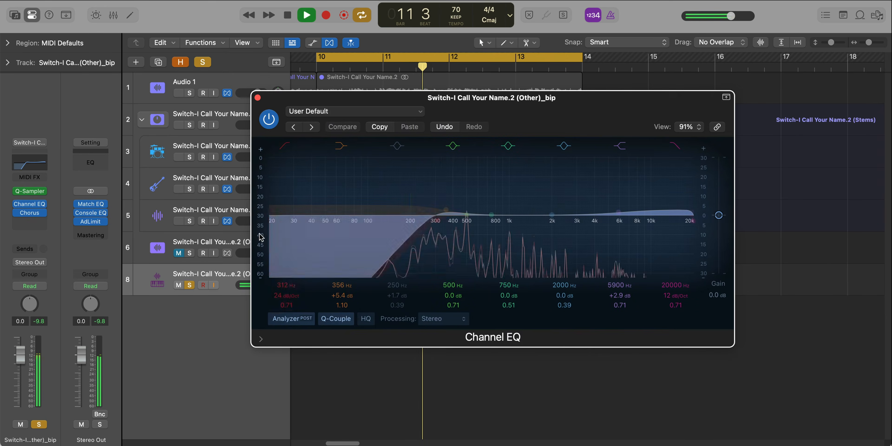
key("space")
key("space")
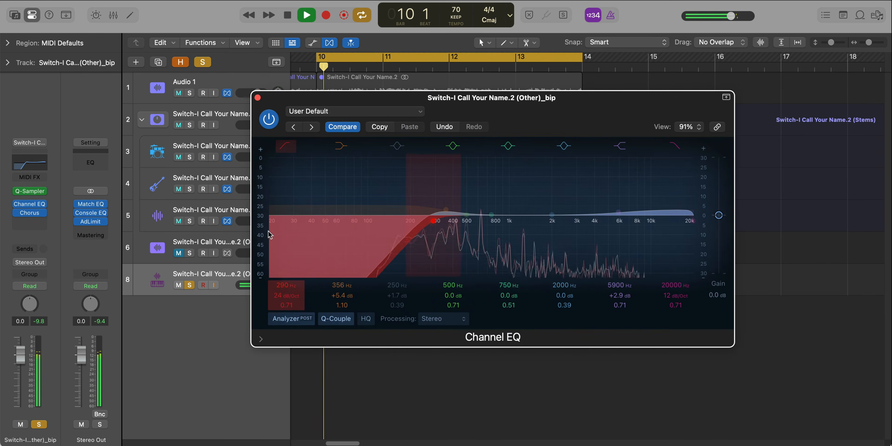
left_click(257, 98)
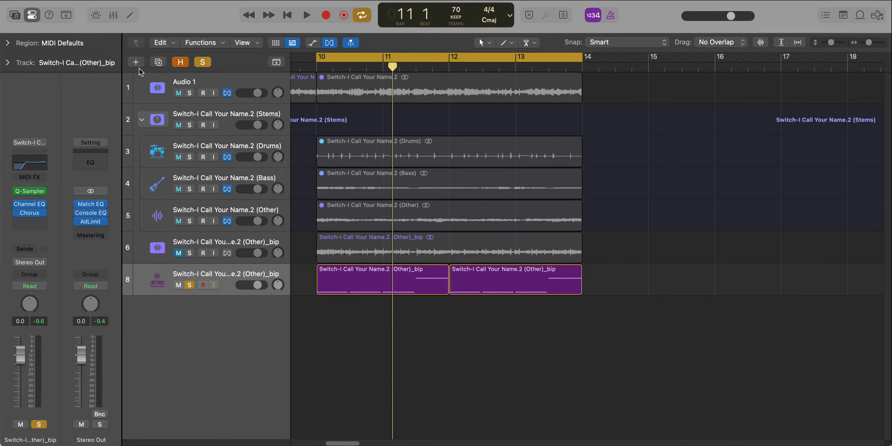
- Create a new software instrument track with an empty channel strip and show the sound library
left_click(137, 65)
key("Return")
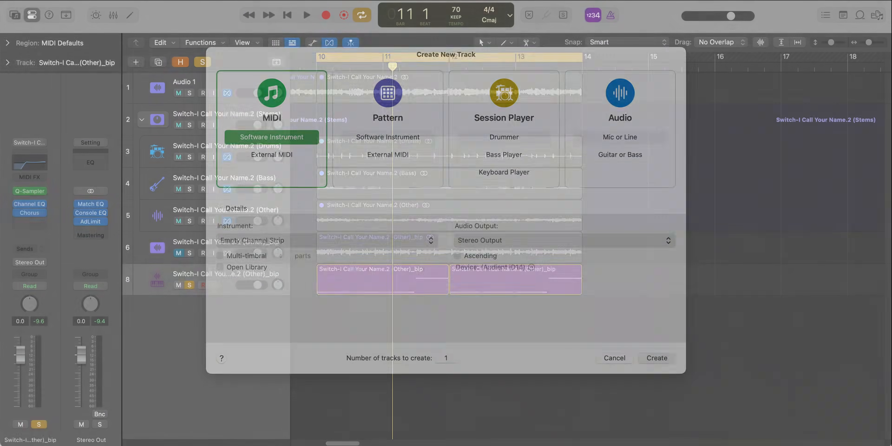
left_click(14, 15)
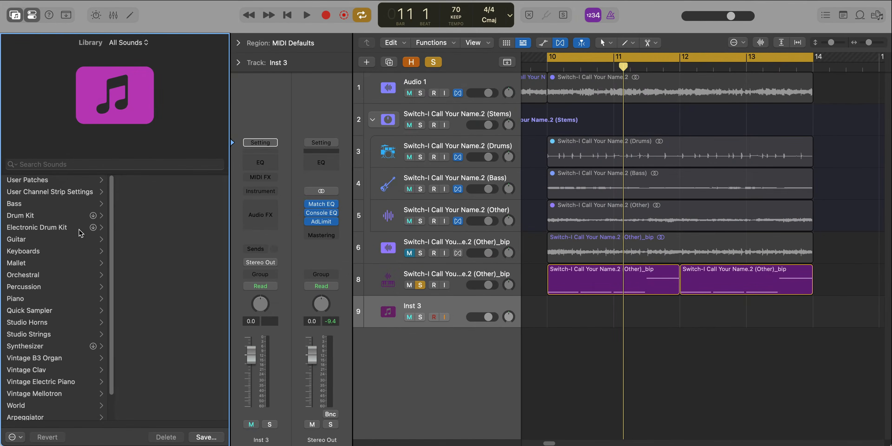
- Load the 30 for 30 Drum Kit from the user drum kit patches onto the new track, and hide the library
left_click(53, 179)
left_click(158, 202)
scroll(171, 275, "down", 5)
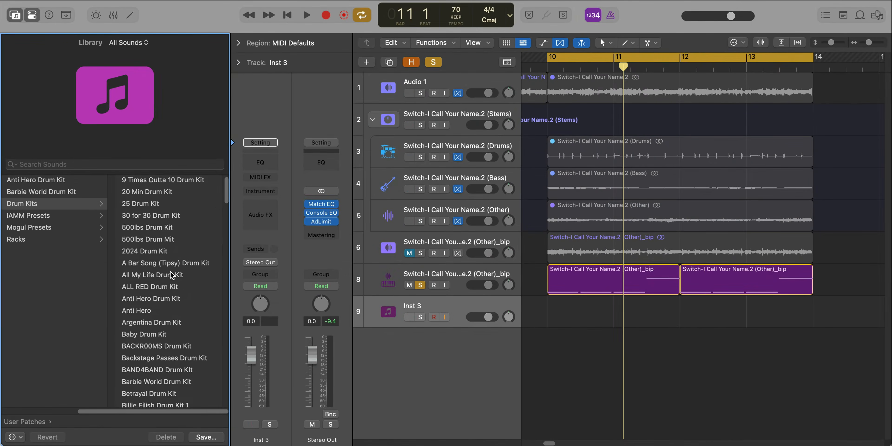
scroll(170, 275, "up", 10)
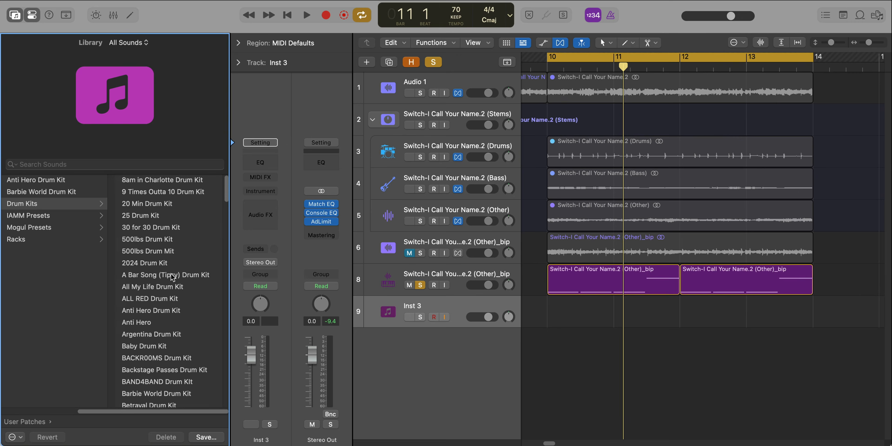
left_click(160, 228)
left_click(20, 19)
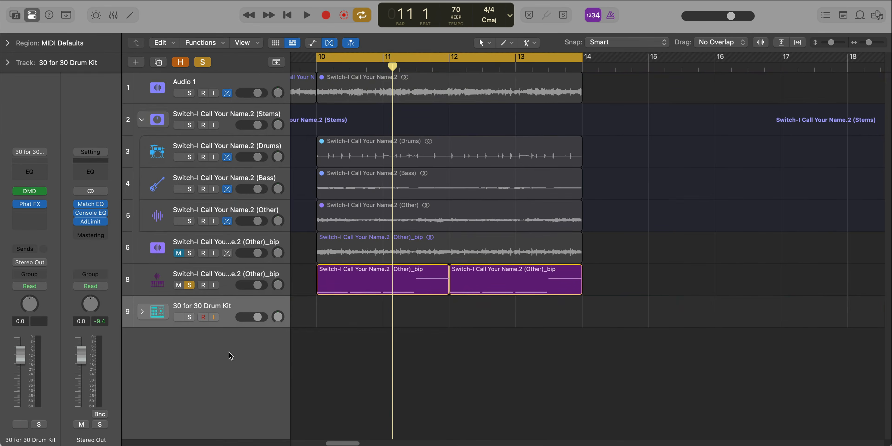
- Expand the drum kit stack and create a pattern region on the clap track with step 5 turned on
left_click(142, 311)
scroll(315, 366, "down", 1)
right_click(321, 335)
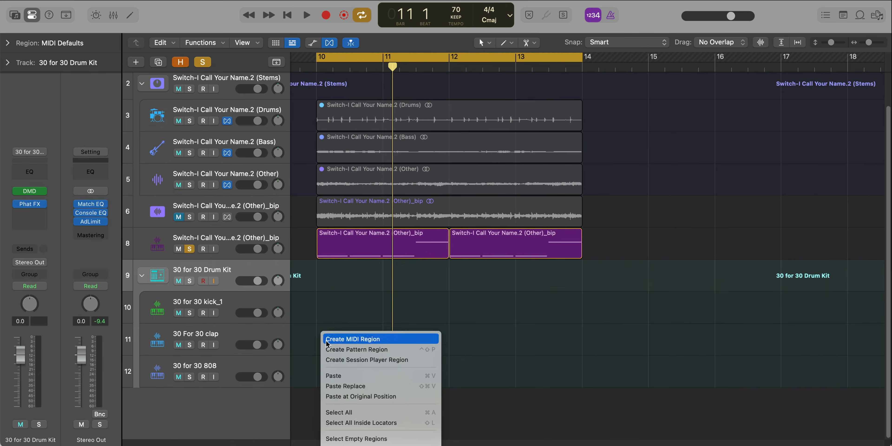
left_click(399, 347)
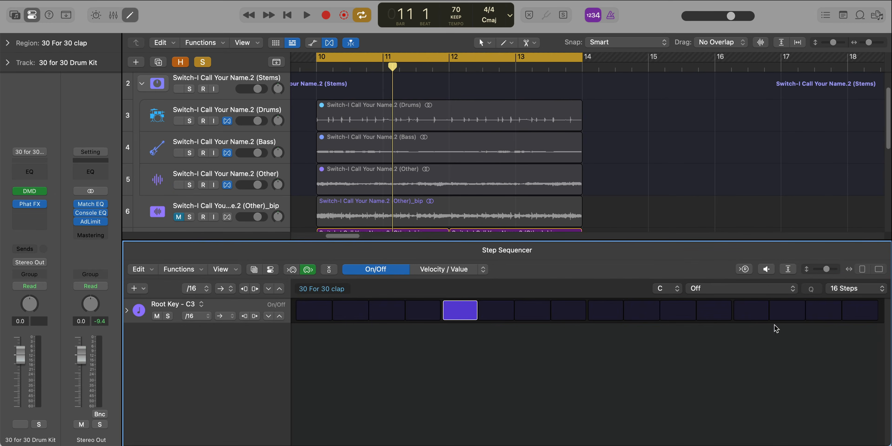
key("e")
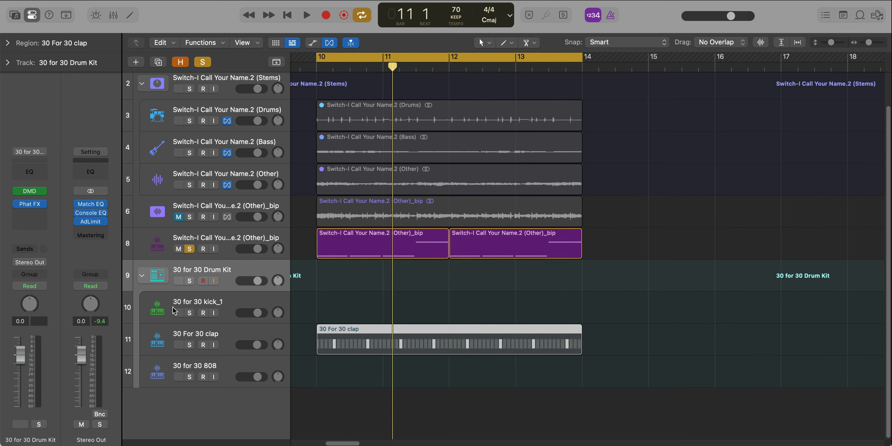
- Unsolo the sampler track and play the loop together with the clap pattern
left_click(190, 249)
key("space")
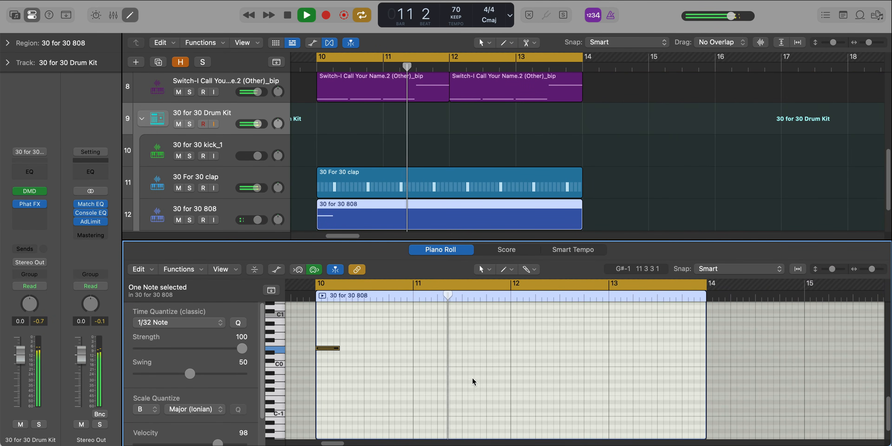
- Add two notes to the 808 region in bar 11, C0 on beat 3 and D0 on beat 4, and play them
left_click(464, 365, "super")
key("space")
left_click(491, 356, "super")
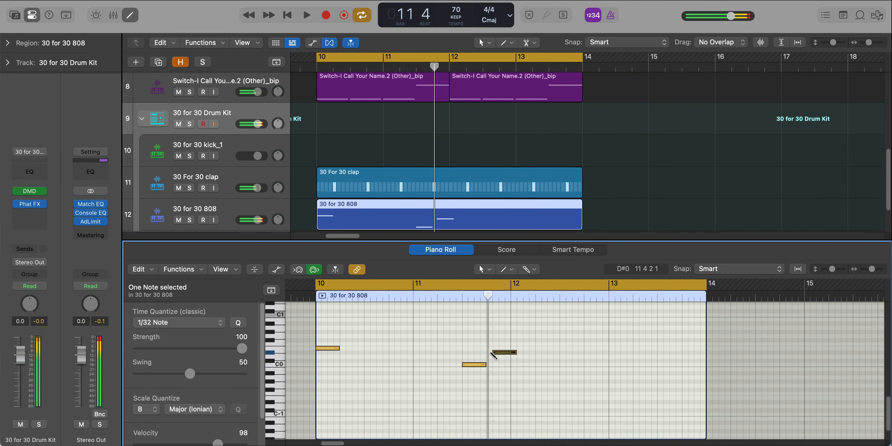
key("space")
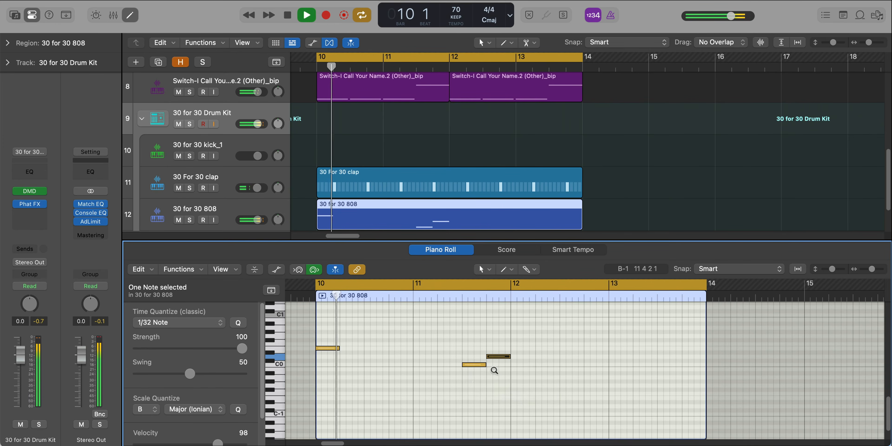
- Add an E0 note to the 808 region and align it with the start of bar 12
scroll(493, 371, "down", 1)
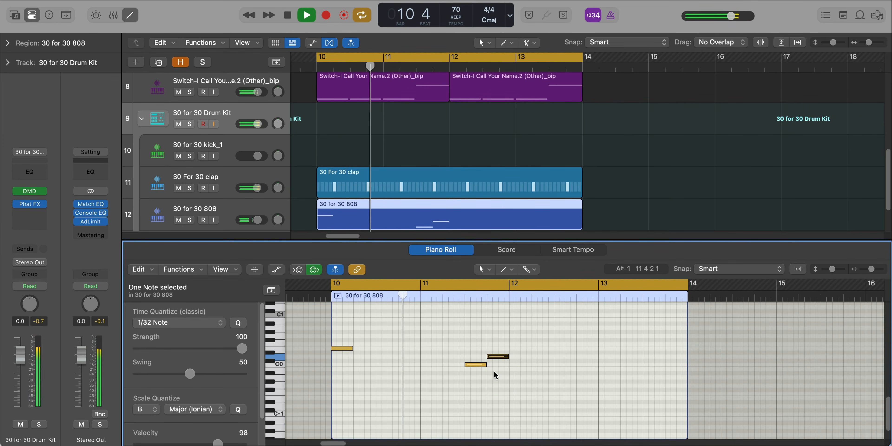
left_click(514, 350, "super")
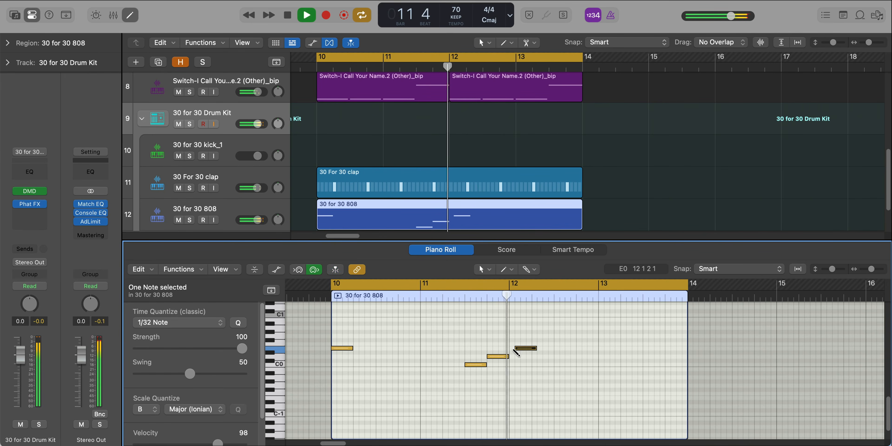
key("space")
left_click_drag(522, 350, 517, 349)
key("space")
- Repeat the C0 and D0 808 notes from the end of bar 11 at the end of bar 13
key("space")
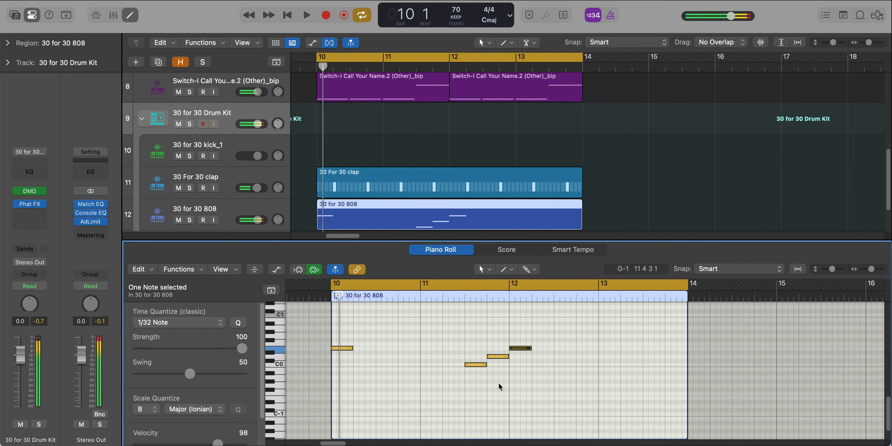
left_click_drag(499, 385, 658, 367)
key("super+r")
key("space")
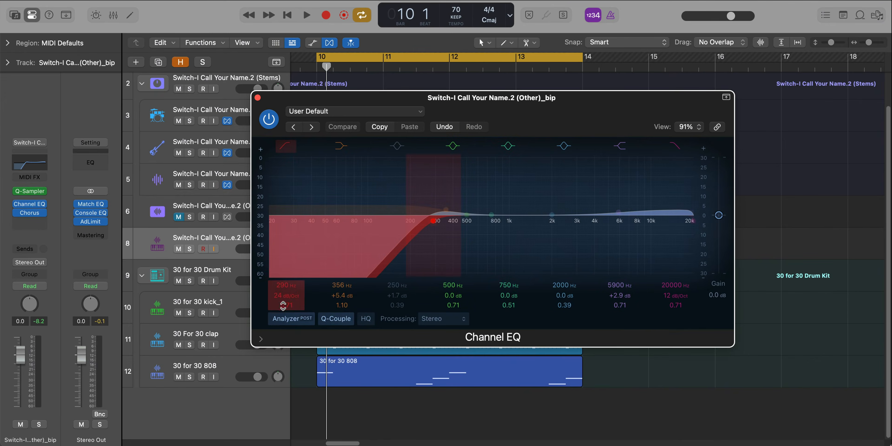
- Try a low-cut Q of 0.48 on the sampler's Channel EQ during playback, settle on 0.64, and close the EQ
key("space")
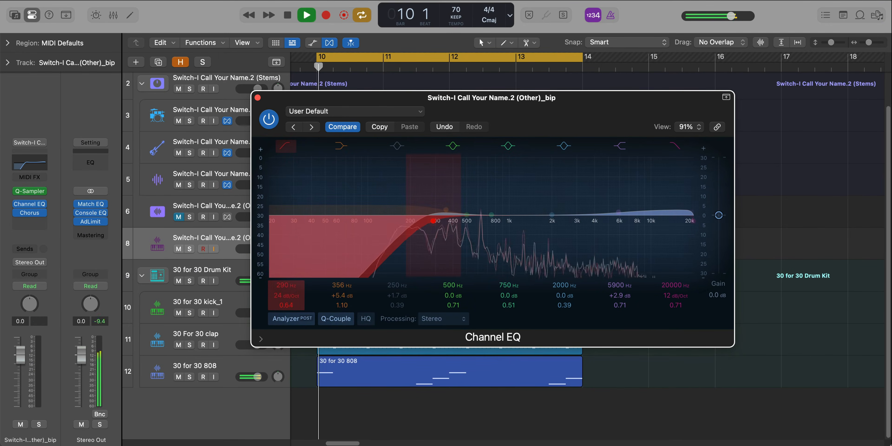
left_click_drag(433, 221, 433, 224)
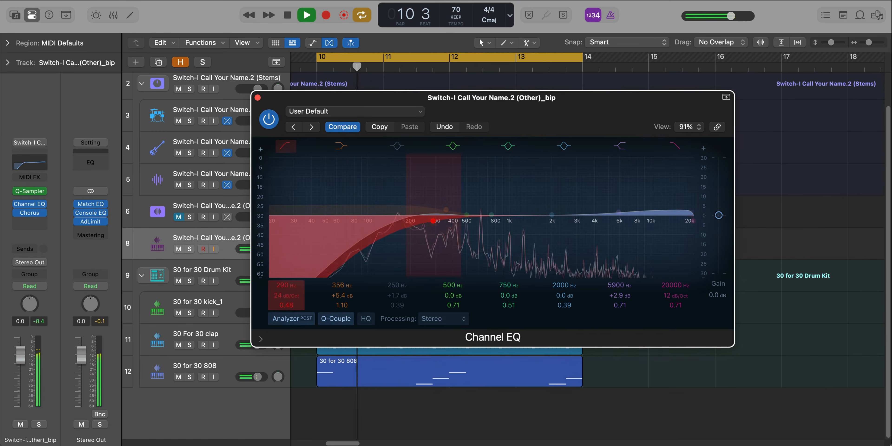
key("space")
left_click(439, 128)
left_click(439, 128)
key("space")
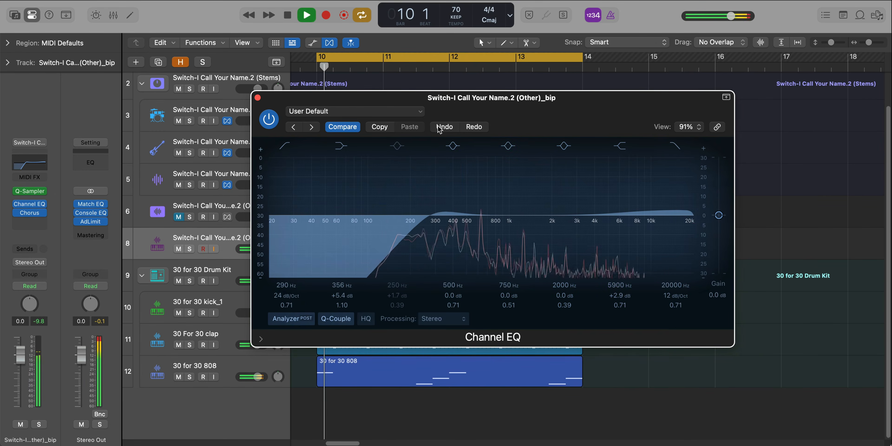
left_click(471, 127)
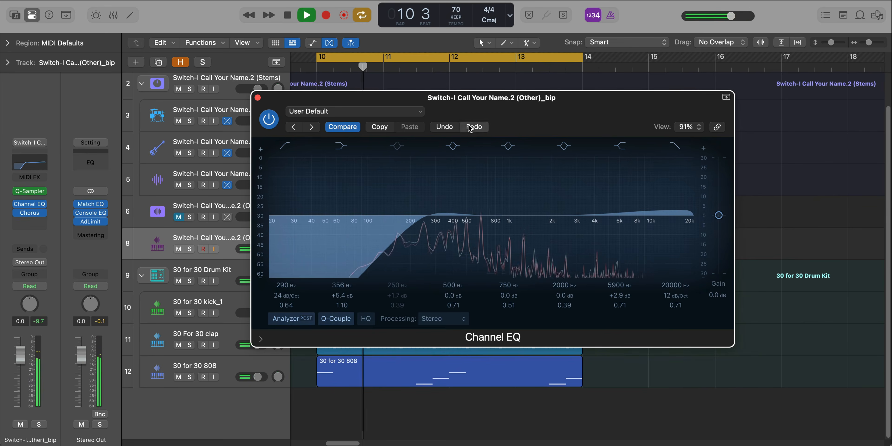
left_click(258, 97)
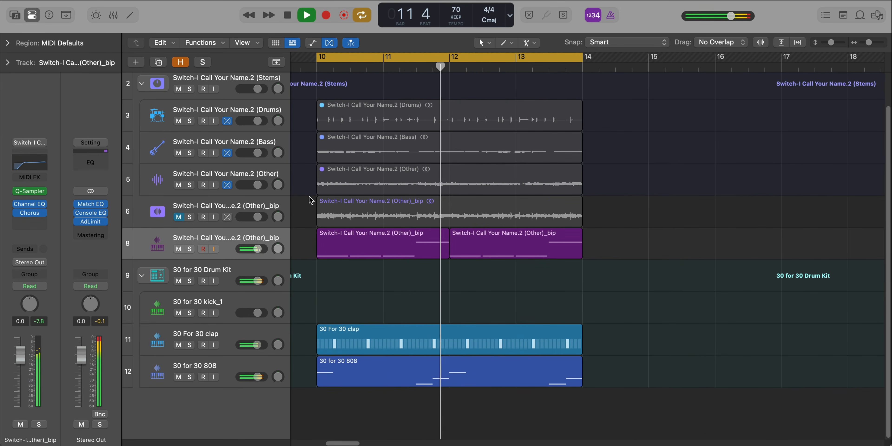
- Draw a kick pattern on A0 across bar 10 of the 30 for 30 kick_1 region during playback
scroll(473, 299, "down", 3)
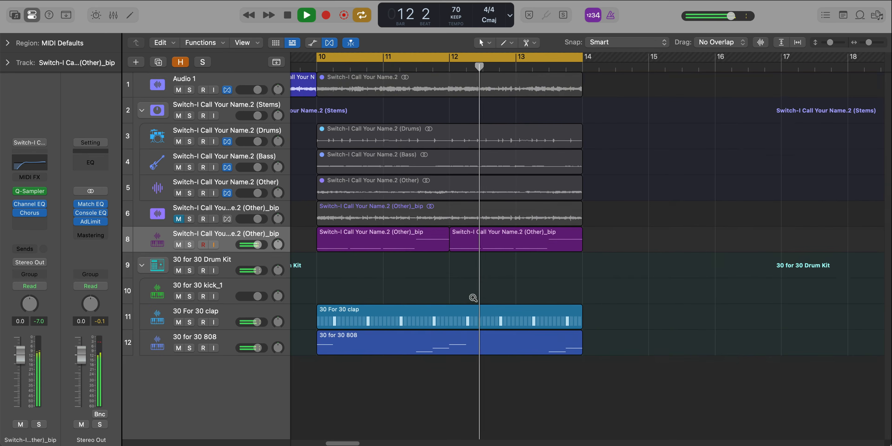
scroll(473, 299, "left", 2)
key("space")
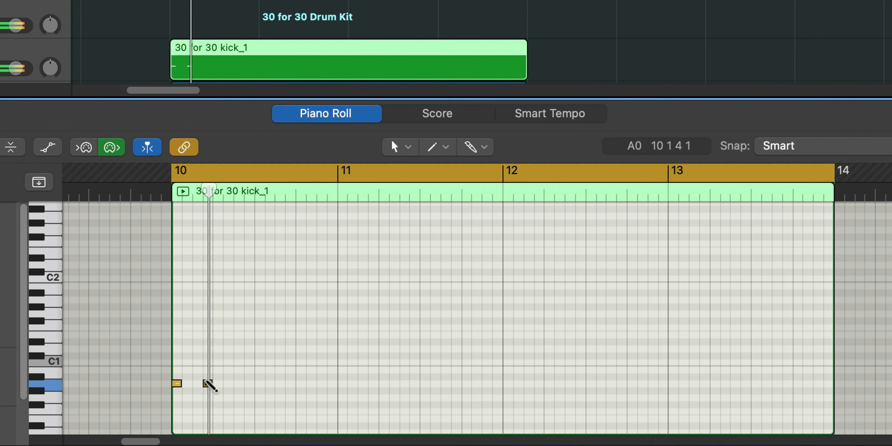
left_click(273, 394, "super")
left_click(299, 393, "super")
key("space")
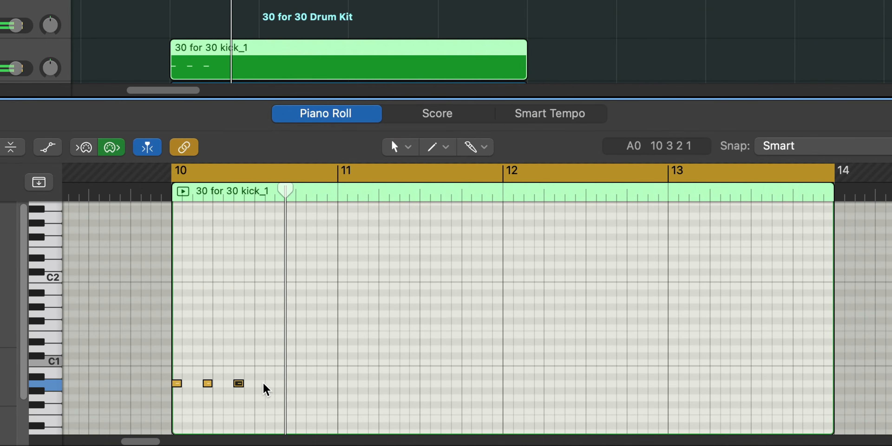
left_click(279, 384, "super")
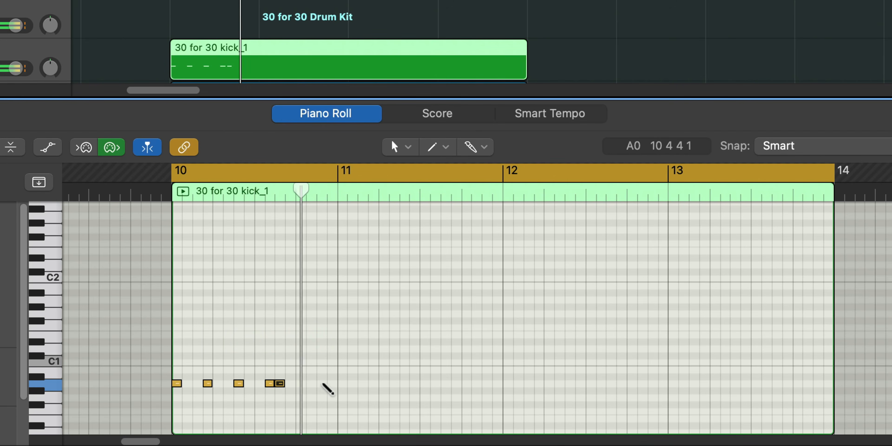
left_click(321, 383, "super")
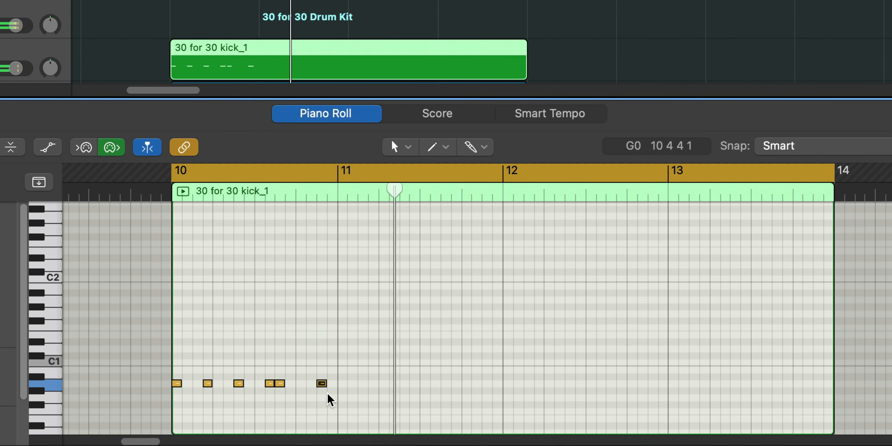
- Try to repeat the bar 10 kick notes, and delete the repeated copies
left_click(338, 392)
key("space")
key("space")
left_click_drag(338, 392, 91, 365)
key("super+r")
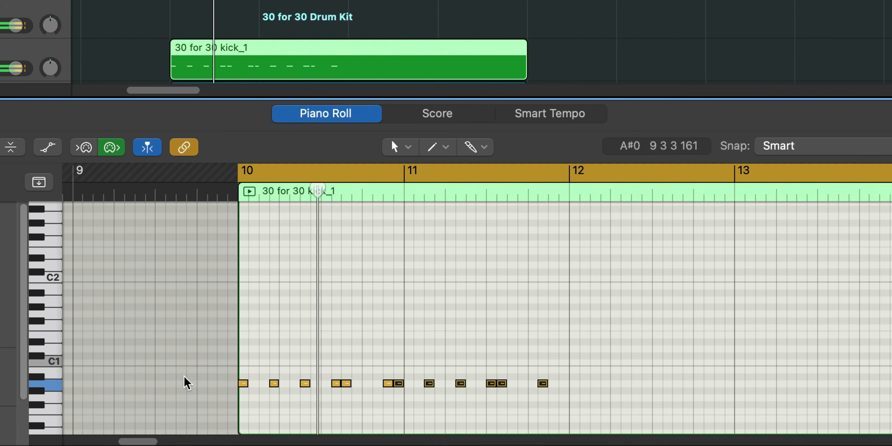
key("Delete")
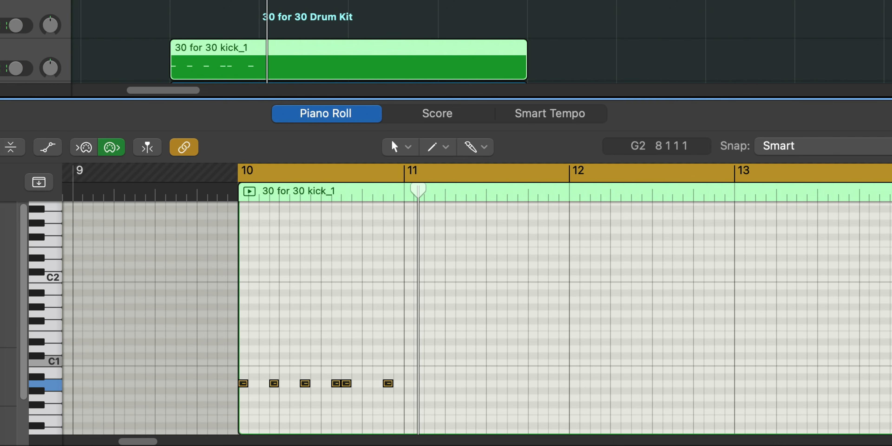
- Repeat the bar 10 kick notes and move the copies so the pattern starts on beat 1 of bar 11
left_click_drag(437, 366, 289, 374)
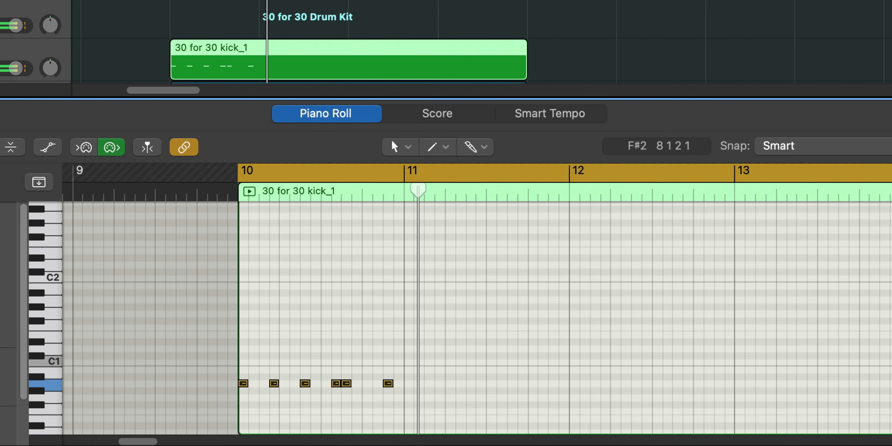
left_click_drag(504, 359, 163, 397)
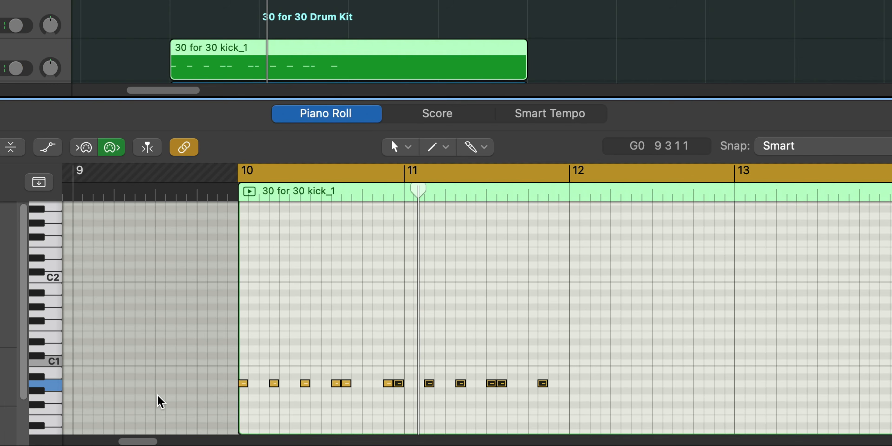
left_click_drag(400, 384, 408, 382)
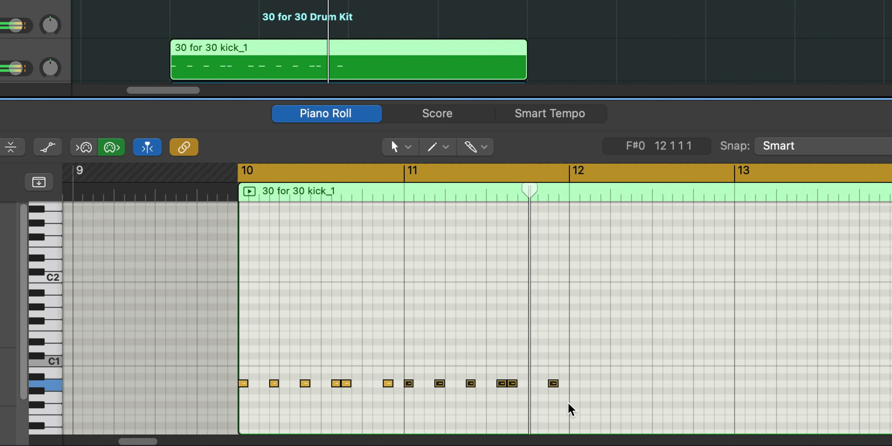
- Add an A0 kick at the end of bar 11, repeat the two-bar pattern across bars 12 and 13, and play it back
left_click(563, 382, "super")
key("space")
left_click_drag(582, 391, 172, 337)
key("super+r")
key("space")
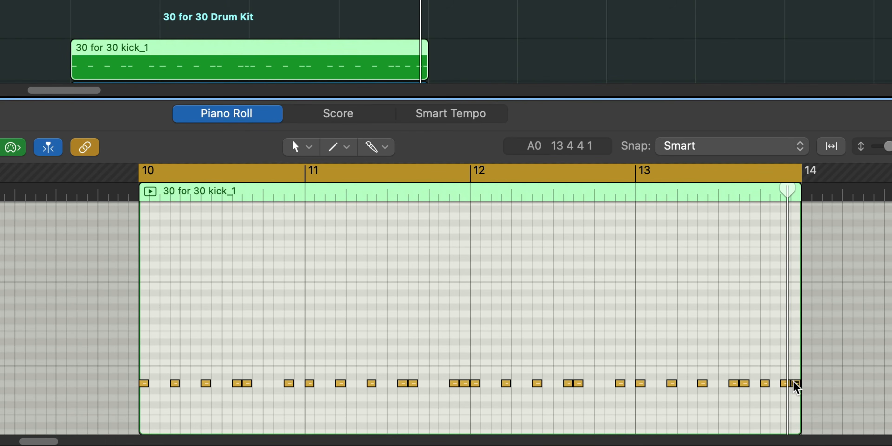
left_click(636, 199)
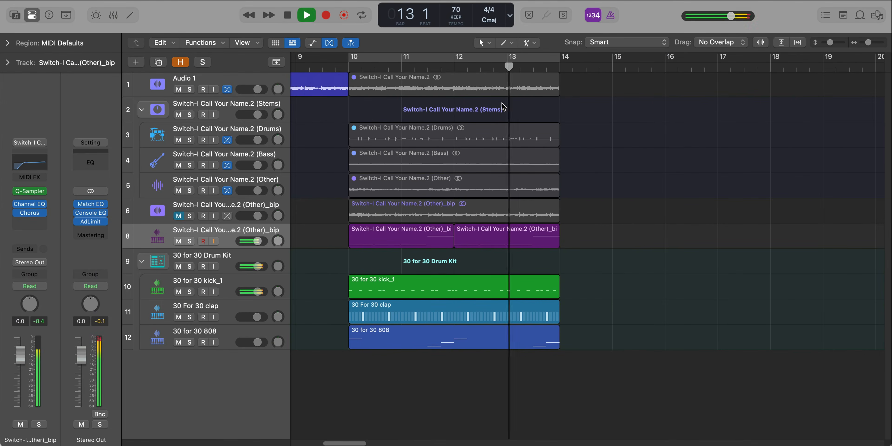
scroll(504, 107, "down", 3)
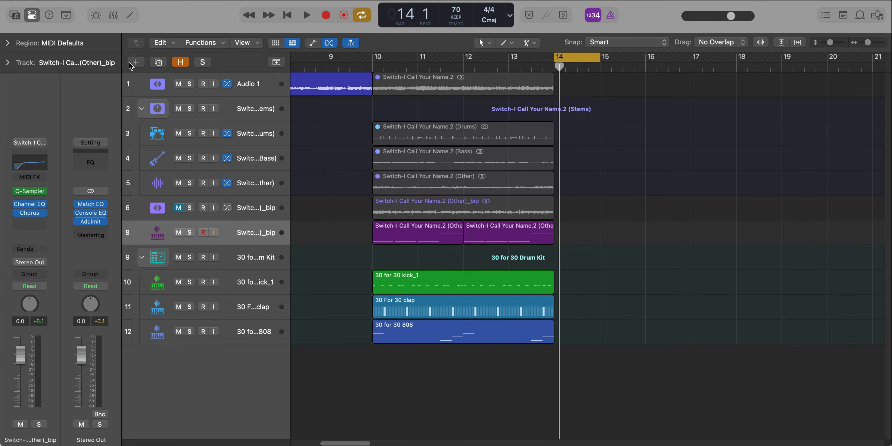
- Create a software instrument track below the 808 track and load Retro Synth on it
left_click(135, 62)
key("Return")
left_click_drag(265, 293, 269, 405)
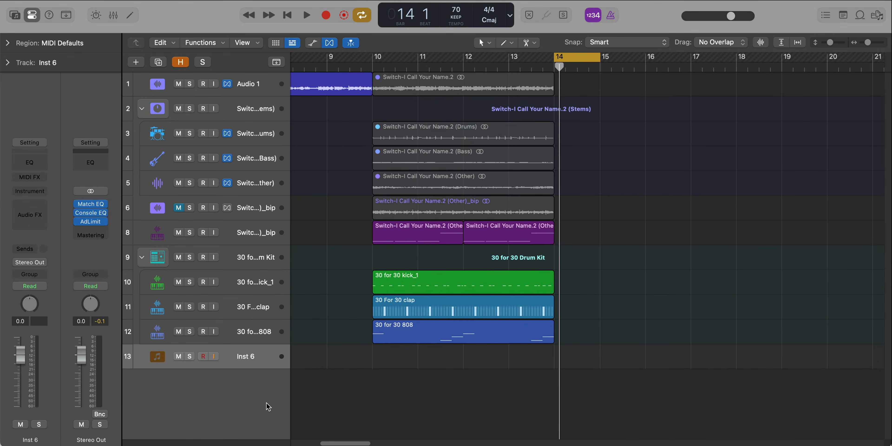
key("ctrl+shift+i")
type("retro")
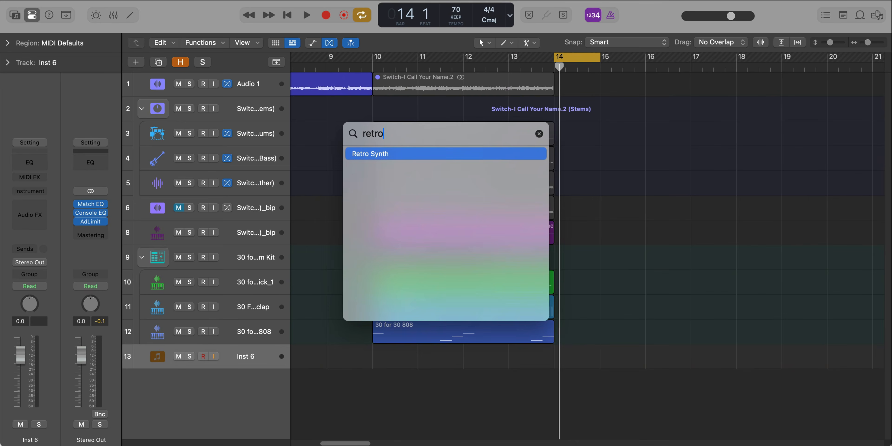
key("Return")
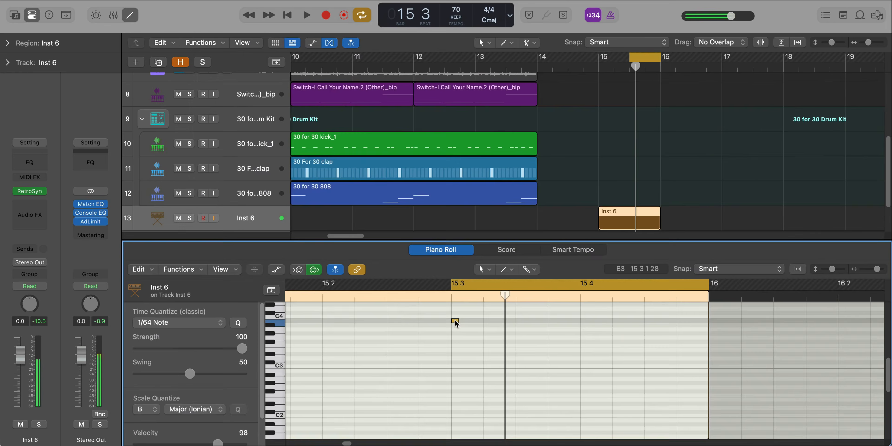
- Draw a descending run of six short notes from 15 3 down to C#3 in the Inst 6 region
left_click_drag(454, 322, 480, 351)
key("space")
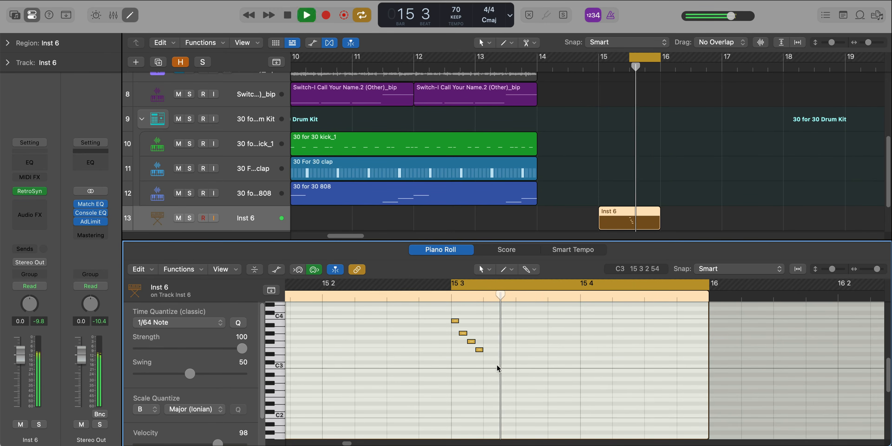
left_click(486, 353)
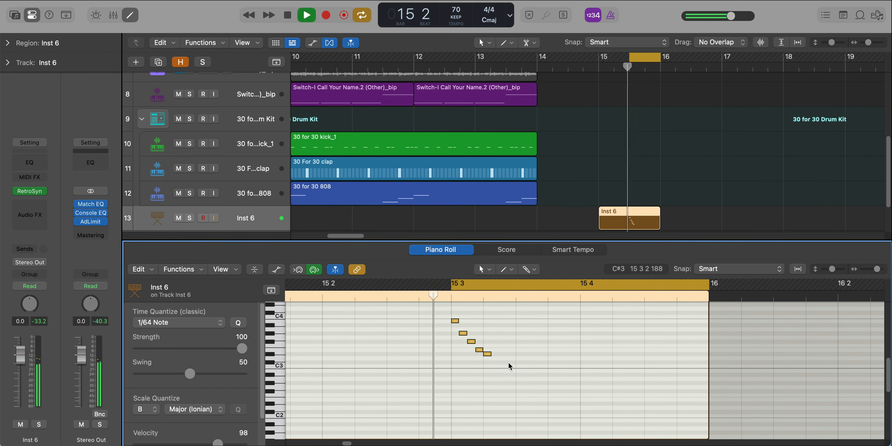
key("space")
left_click(492, 362)
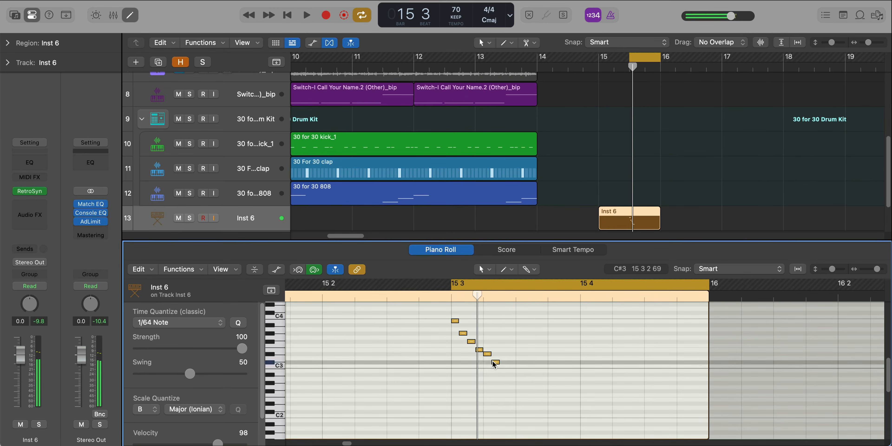
- Lengthen the C#3 note and continue the run with a B2 note and a lower F#2 note, auditioning it in the loop
left_click_drag(497, 362, 542, 393)
left_click(519, 370)
key("space")
key("space")
left_click(534, 382)
key("space")
key("space")
key("space")
left_click(542, 393)
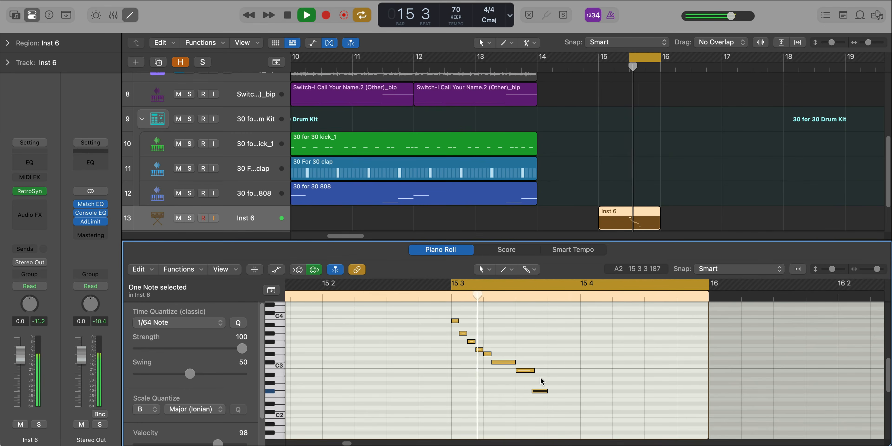
- Finish the synth melody with a longer B2, a G#2 at 15 4, and a sustained ending up to bar 16
key("space")
left_click(549, 371, "super")
left_click_drag(555, 371, 576, 373)
key("space")
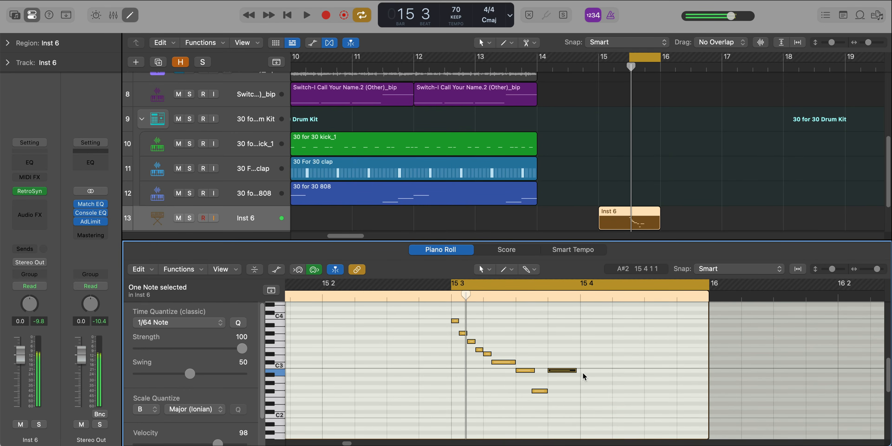
key("space")
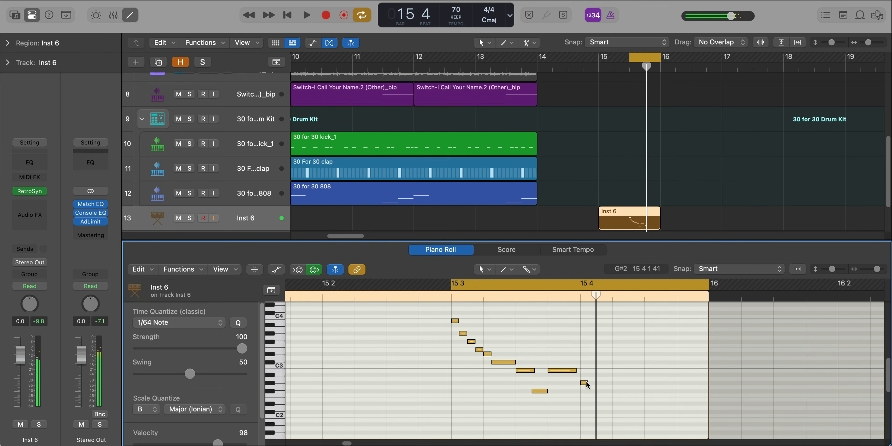
left_click(583, 383, "super")
left_click_drag(591, 383, 708, 401)
key("space")
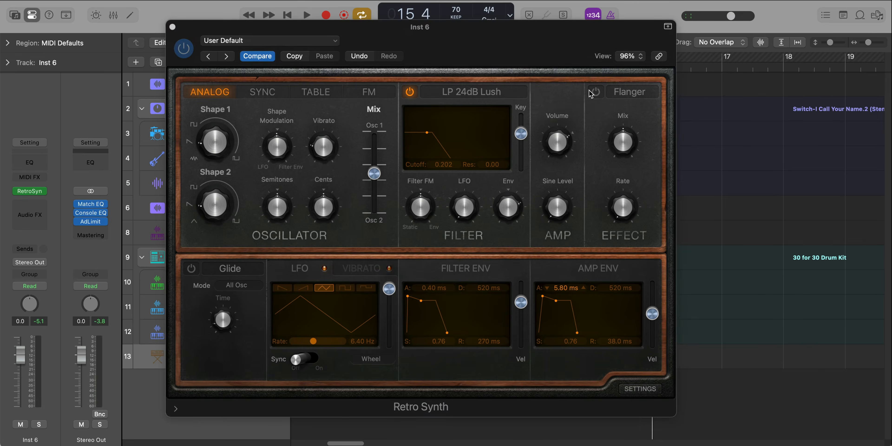
- Switch the Retro Synth effect to Chorus and close the synth
left_click(626, 94)
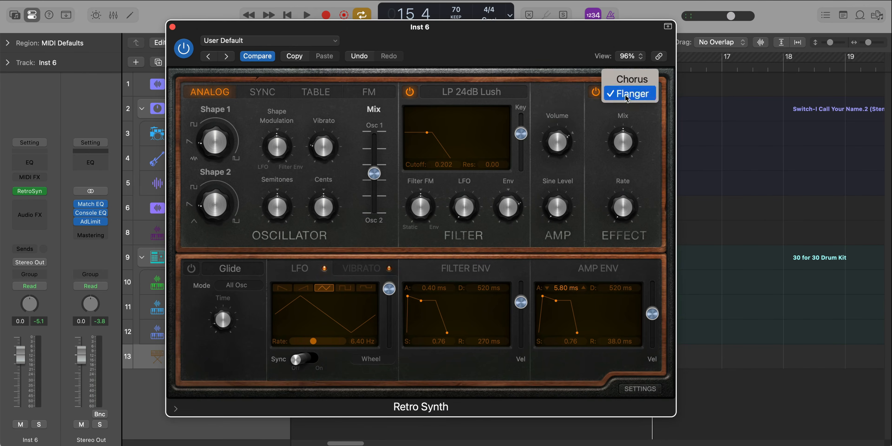
left_click(631, 78)
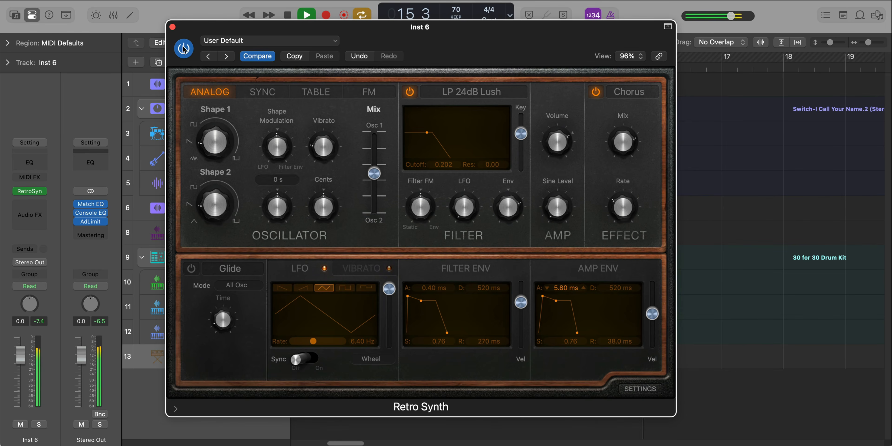
left_click(172, 27)
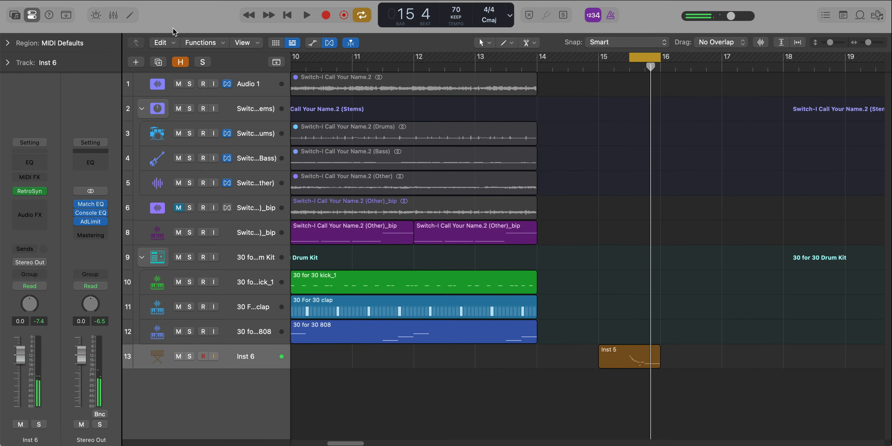
- Insert ChromaVerb on the synth track, set its Wet level to 15%, and close it
key("ctrl+shift+e")
type("chrom")
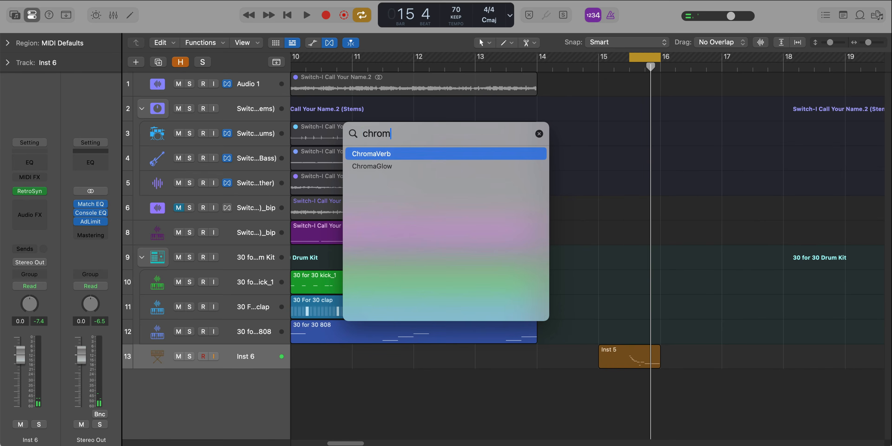
key("Return")
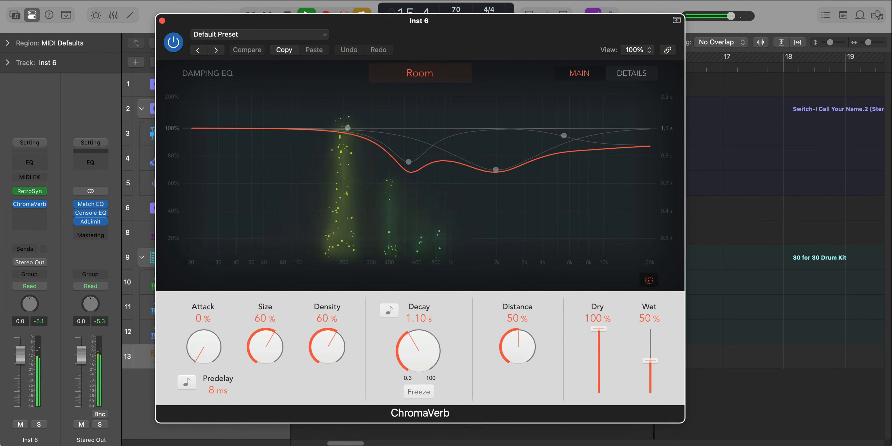
left_click_drag(650, 361, 649, 391)
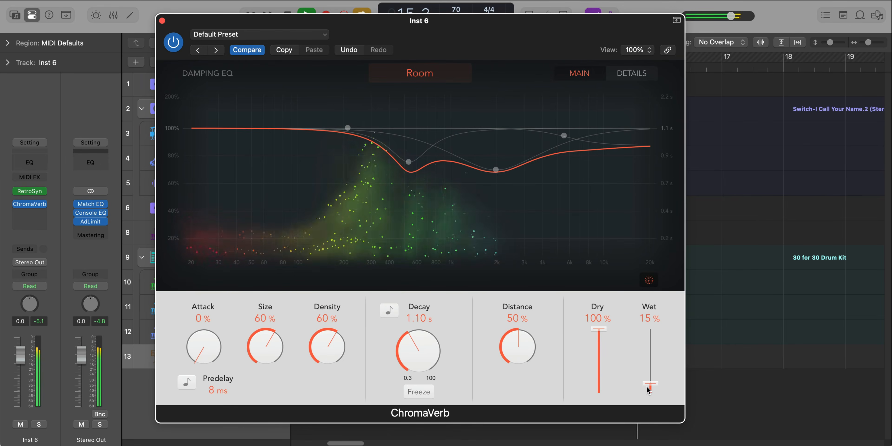
left_click(163, 21)
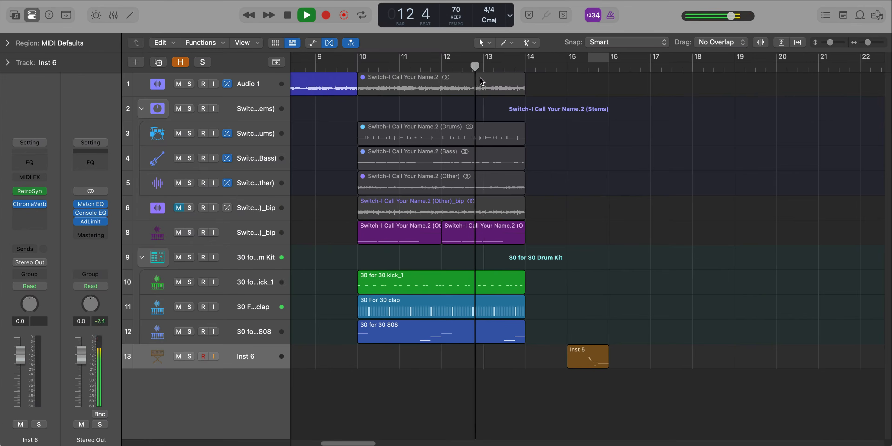
- Select the sampler, kick, clap and 808 regions and repeat them to extend the arrangement
scroll(478, 88, "down", 1)
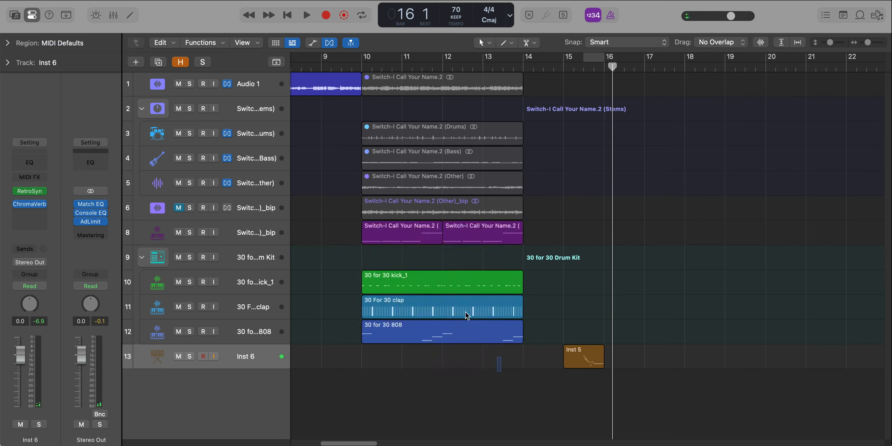
left_click_drag(465, 312, 645, 231)
key("super+r")
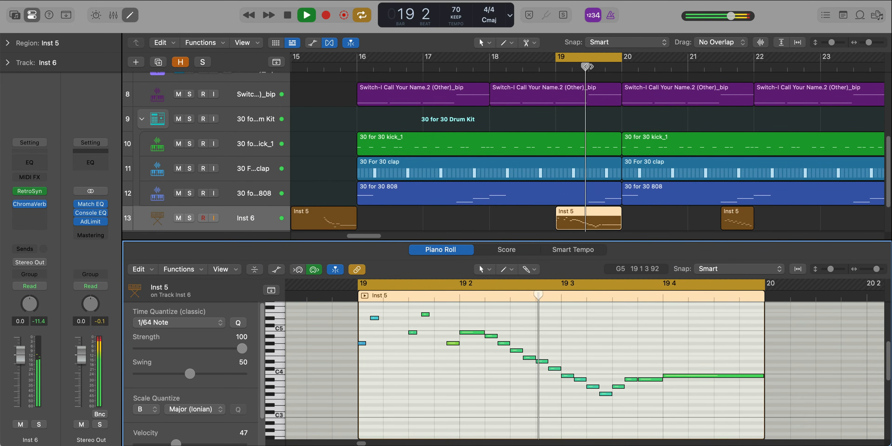
- Turn off the bar 19 cycle, loop 21 3 to bar 22, and audition the notes of the synth region there
left_click(601, 63)
key("space")
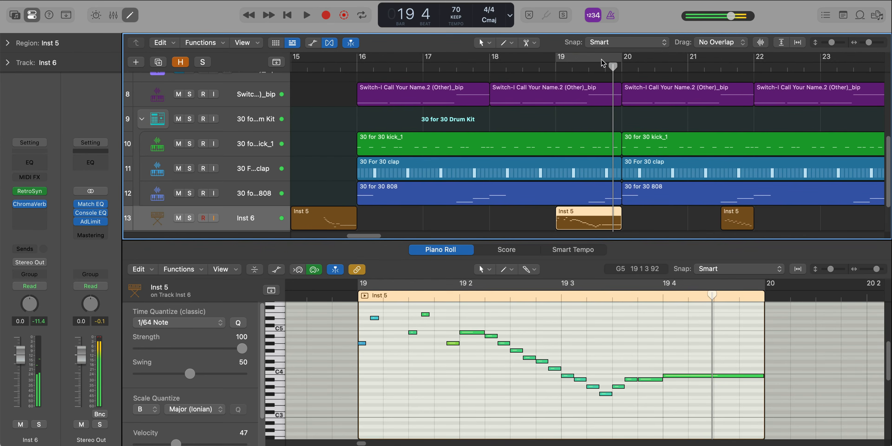
left_click_drag(722, 60, 754, 59)
double_click(738, 223)
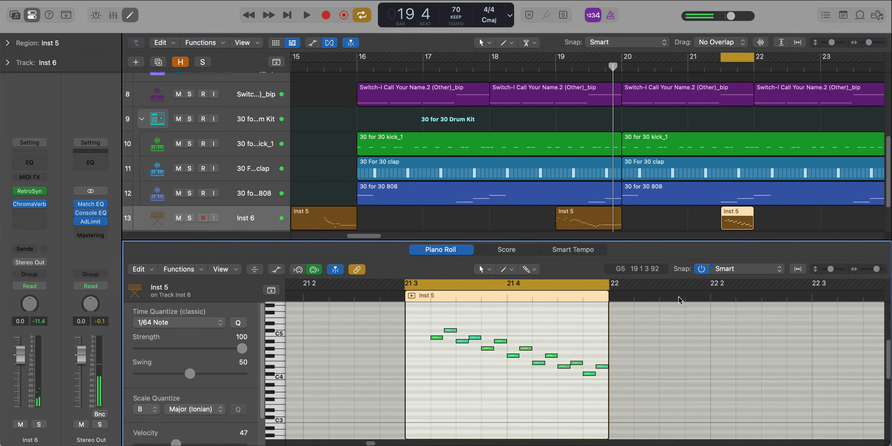
key("space")
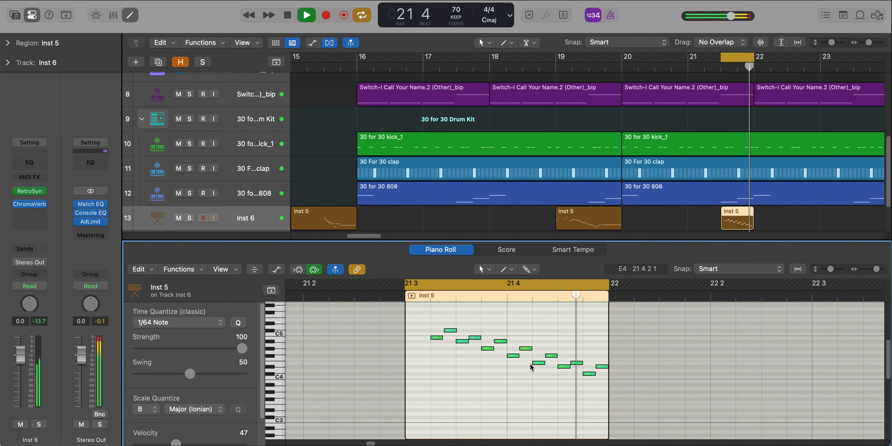